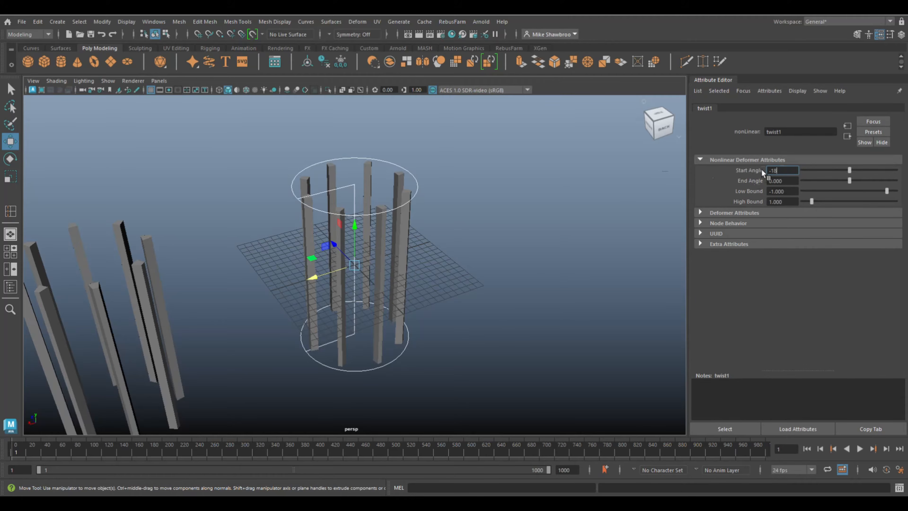
Apply the negative start angle to the twist deformer on the central ring of bars.
{"action": "key", "text": "Return"}
{"action": "left_click", "coordinate": [456, 353]}
{"action": "scroll", "coordinate": [456, 353], "scroll_direction": "down", "scroll_amount": 5}
Add a nonlinear twist deformer to the second ring of bars and set its start angle to 180.
{"action": "left_click", "coordinate": [245, 294]}
{"action": "left_click", "coordinate": [357, 21]}
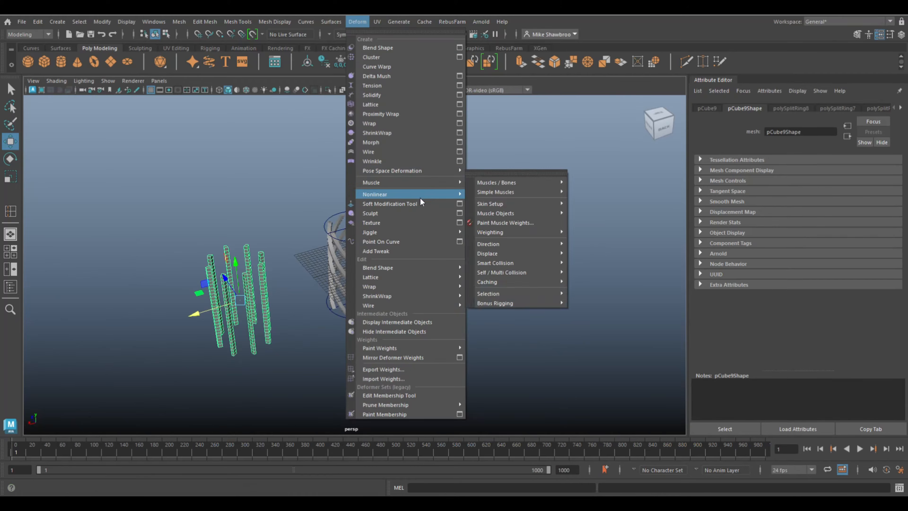
{"action": "mouse_move", "coordinate": [393, 193]}
{"action": "left_click", "coordinate": [494, 225]}
{"action": "double_click", "coordinate": [782, 170]}
{"action": "type", "text": "180"}
{"action": "key", "text": "Return"}
{"action": "left_click", "coordinate": [475, 273]}
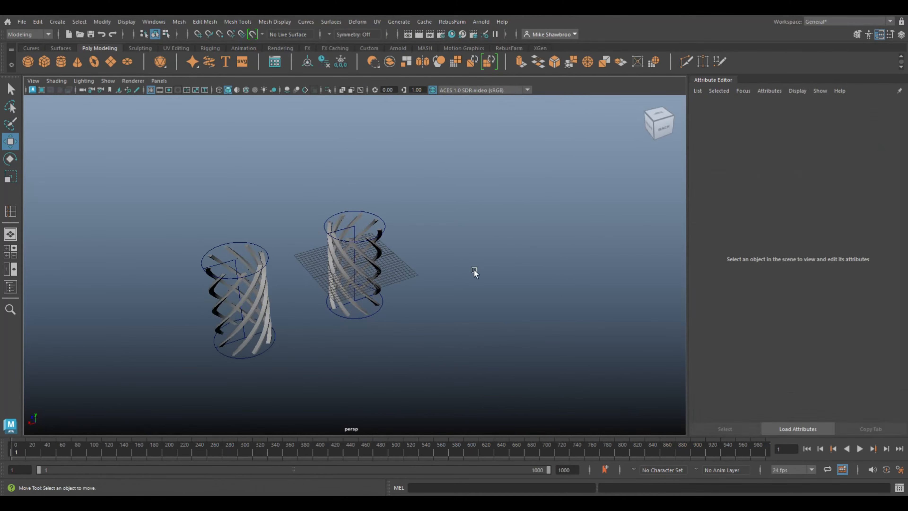
Delete the construction history of both twisted bar rings.
{"action": "left_click", "coordinate": [239, 300]}
{"action": "left_click", "coordinate": [37, 22]}
{"action": "mouse_move", "coordinate": [90, 135]}
{"action": "left_click", "coordinate": [175, 135]}
{"action": "left_click", "coordinate": [350, 262]}
{"action": "key", "text": "g"}
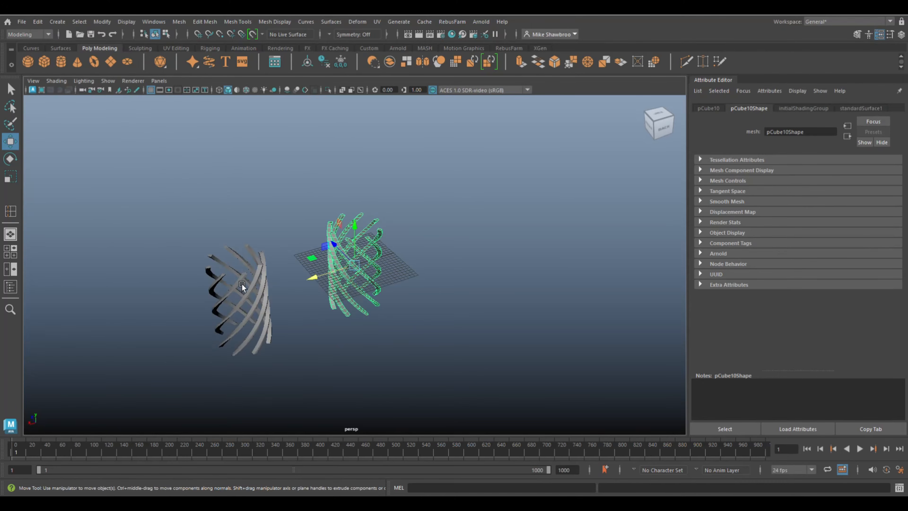
Snap the second twisted ring onto the grid origin so that both rings cross in a lattice.
{"action": "left_click", "coordinate": [242, 287]}
{"action": "key", "text": "x"}
{"action": "middle_click_drag", "start_coordinate": [235, 323], "coordinate": [353, 292]}
{"action": "left_click", "coordinate": [14, 258]}
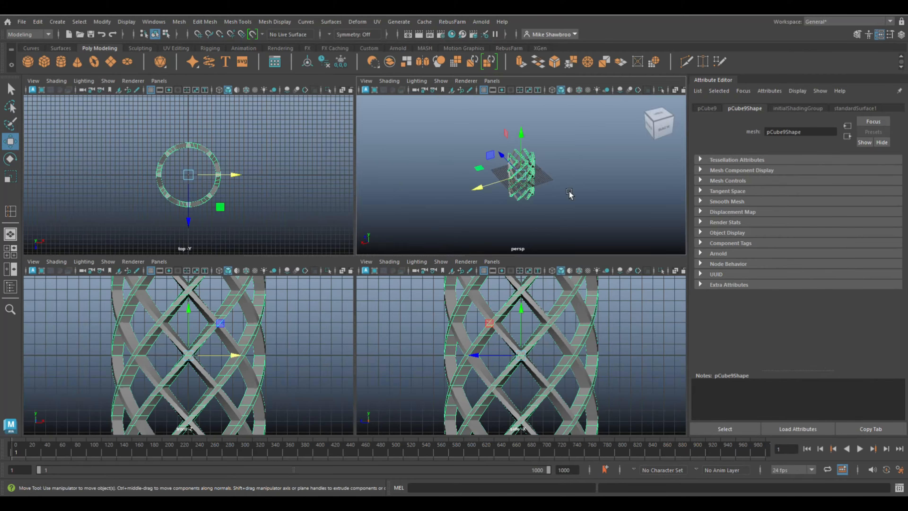
{"action": "key", "text": "space"}
Combine the two overlapping twisted rings into a single lattice mesh.
{"action": "left_click_drag", "start_coordinate": [506, 376], "coordinate": [266, 188]}
{"action": "left_click", "coordinate": [180, 22]}
{"action": "left_click", "coordinate": [199, 56]}
{"action": "left_click", "coordinate": [424, 341]}
Create a polygon cylinder at the origin, scale it to about 6.185 inside the lattice and stretch it to the lattice's height.
{"action": "left_click_drag", "start_coordinate": [425, 342], "coordinate": [449, 277], "text": "alt"}
{"action": "left_click", "coordinate": [61, 61]}
{"action": "key", "text": "r"}
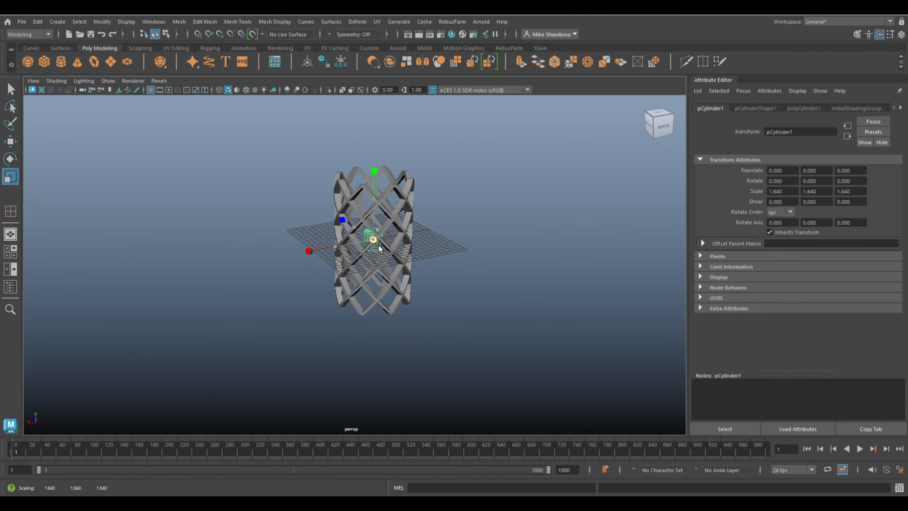
{"action": "left_click_drag", "start_coordinate": [378, 245], "coordinate": [419, 279]}
{"action": "key", "text": "f"}
{"action": "left_click_drag", "start_coordinate": [354, 266], "coordinate": [349, 266]}
{"action": "scroll", "coordinate": [349, 266], "scroll_direction": "down", "scroll_amount": 5}
{"action": "left_click_drag", "start_coordinate": [355, 226], "coordinate": [364, 185]}
{"action": "key", "text": "space"}
{"action": "key", "text": "space"}
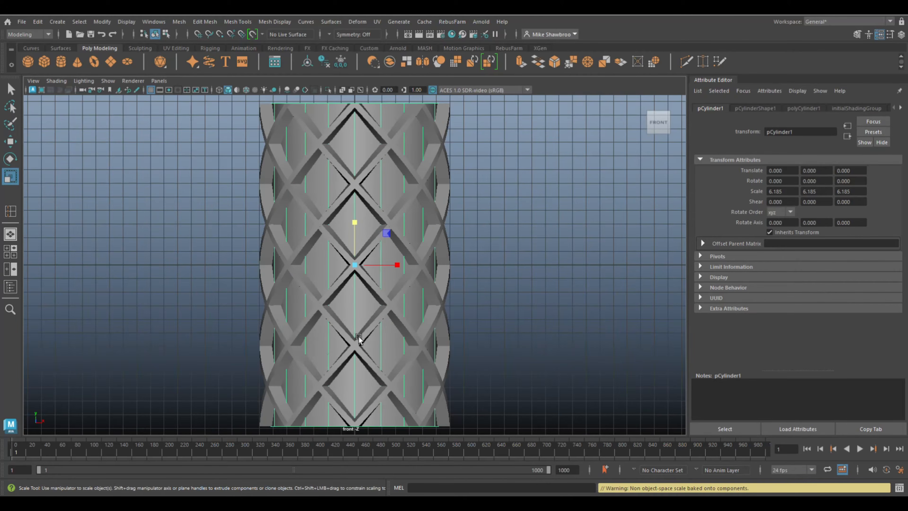
Delete the end cap faces of the inner cylinder.
{"action": "key", "text": "space"}
{"action": "key", "text": "space"}
{"action": "right_click_drag", "start_coordinate": [407, 171], "coordinate": [407, 204]}
{"action": "left_click_drag", "start_coordinate": [340, 249], "coordinate": [368, 279]}
{"action": "key", "text": "Delete"}
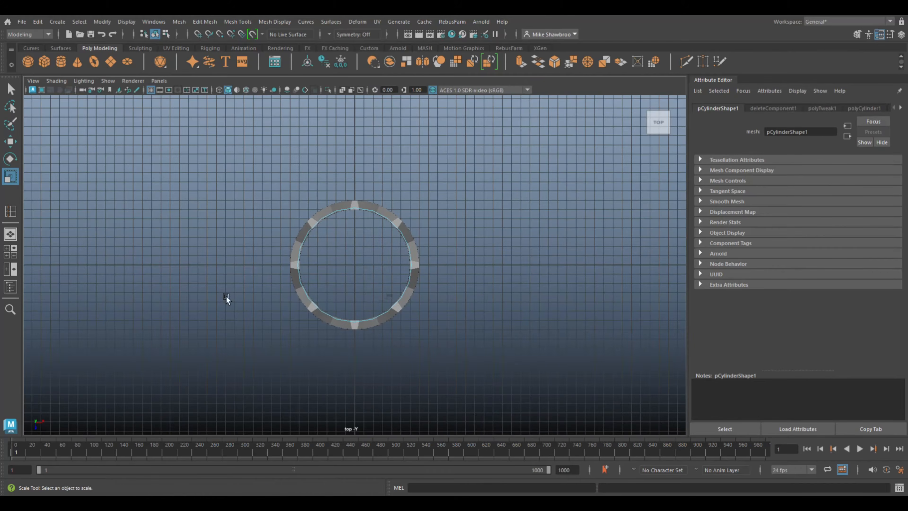
Assign a new material to the inner cylinder and raise its transparency for a glass look.
{"action": "key", "text": "space"}
{"action": "scroll", "coordinate": [536, 207], "scroll_direction": "up", "scroll_amount": 8}
{"action": "key", "text": "space"}
{"action": "left_click_drag", "start_coordinate": [536, 209], "coordinate": [582, 236], "text": "alt"}
{"action": "scroll", "coordinate": [579, 234], "scroll_direction": "down", "scroll_amount": 5}
{"action": "right_click_drag", "start_coordinate": [367, 198], "coordinate": [411, 182]}
{"action": "right_click_drag", "start_coordinate": [360, 198], "coordinate": [365, 439]}
{"action": "left_click", "coordinate": [376, 230]}
{"action": "left_click_drag", "start_coordinate": [802, 224], "coordinate": [865, 233]}
{"action": "left_click", "coordinate": [508, 289]}
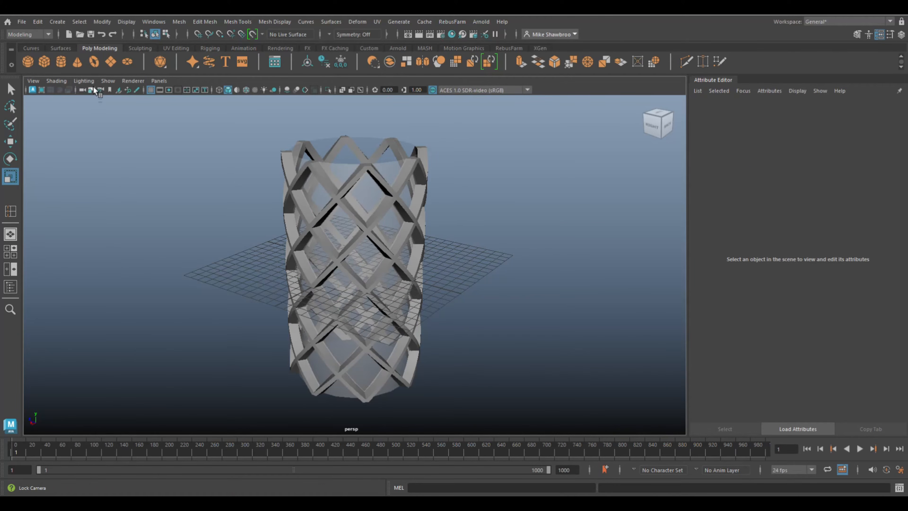
Create a second cylinder, move it above the lattice and scale it up to the lattice's width.
{"action": "left_click", "coordinate": [62, 64]}
{"action": "scroll", "coordinate": [352, 215], "scroll_direction": "down", "scroll_amount": 5}
{"action": "key", "text": "w"}
{"action": "left_click_drag", "start_coordinate": [354, 219], "coordinate": [353, 131]}
{"action": "key", "text": "r"}
{"action": "left_click_drag", "start_coordinate": [354, 179], "coordinate": [410, 203]}
Delete the bottom cap faces of the upper cylinder.
{"action": "left_click_drag", "start_coordinate": [416, 304], "coordinate": [390, 223], "text": "alt"}
{"action": "scroll", "coordinate": [421, 244], "scroll_direction": "up", "scroll_amount": 5}
{"action": "right_click_drag", "start_coordinate": [382, 225], "coordinate": [388, 252]}
{"action": "mouse_move", "coordinate": [359, 222]}
{"action": "left_mouse_down"}
{"action": "mouse_move", "coordinate": [373, 244]}
{"action": "mouse_move", "coordinate": [345, 209]}
{"action": "left_mouse_up"}
{"action": "key", "text": "Delete"}
Lower the upper cylinder's top vertices and scale them outward by about 1.227 to flare it into a short collar.
{"action": "scroll", "coordinate": [476, 239], "scroll_direction": "down", "scroll_amount": 4}
{"action": "left_click_drag", "start_coordinate": [455, 161], "coordinate": [475, 248], "text": "alt"}
{"action": "scroll", "coordinate": [476, 248], "scroll_direction": "down", "scroll_amount": 5}
{"action": "middle_click_drag", "start_coordinate": [476, 247], "coordinate": [474, 300], "text": "alt"}
{"action": "right_click_drag", "start_coordinate": [486, 170], "coordinate": [447, 170]}
{"action": "left_click_drag", "start_coordinate": [500, 209], "coordinate": [285, 154]}
{"action": "key", "text": "w"}
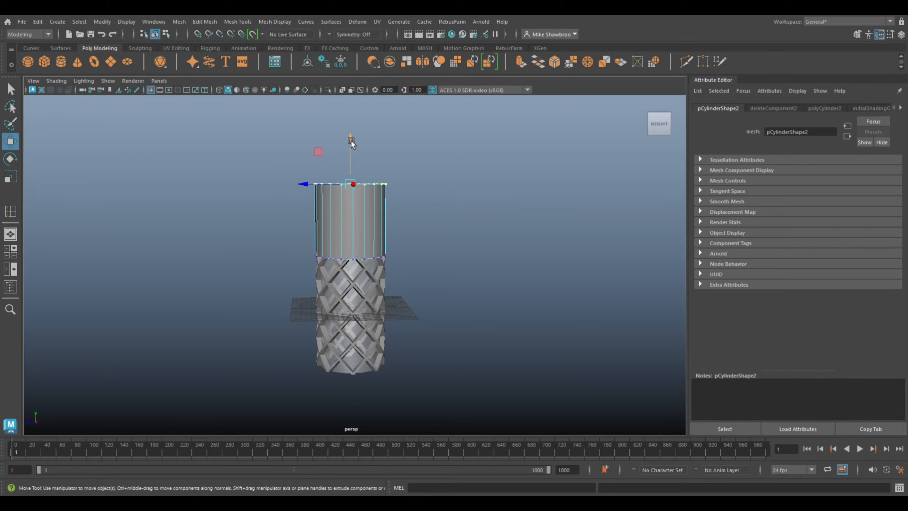
{"action": "left_click_drag", "start_coordinate": [351, 140], "coordinate": [357, 191]}
{"action": "key", "text": "r"}
{"action": "left_click_drag", "start_coordinate": [355, 236], "coordinate": [364, 240]}
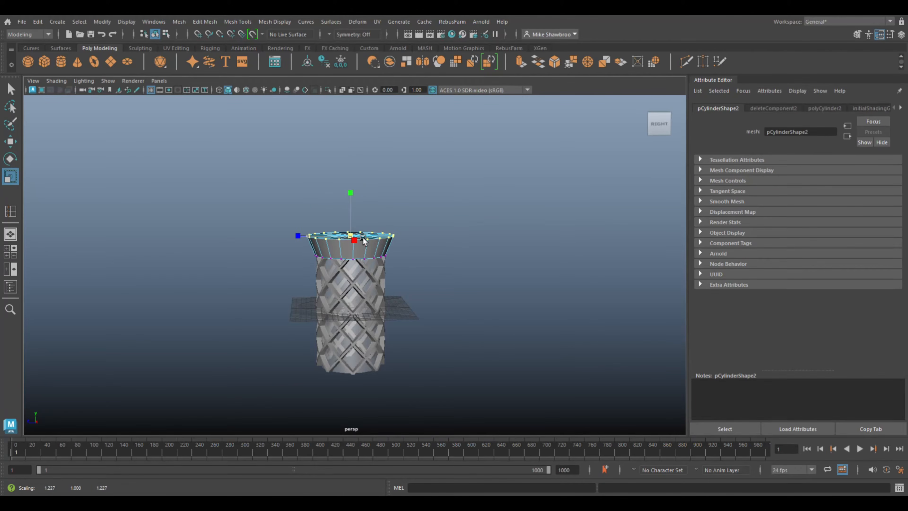
Insert 5 evenly spaced edge loops around the flared collar.
{"action": "scroll", "coordinate": [477, 301], "scroll_direction": "up", "scroll_amount": 7}
{"action": "double_click", "coordinate": [10, 211]}
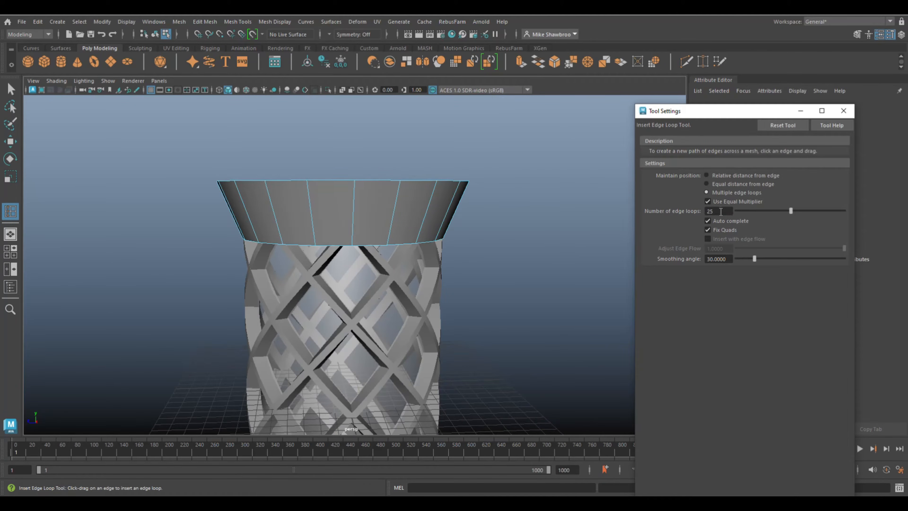
{"action": "left_click", "coordinate": [310, 217]}
{"action": "key", "text": "space"}
{"action": "key", "text": "space"}
{"action": "key", "text": "f"}
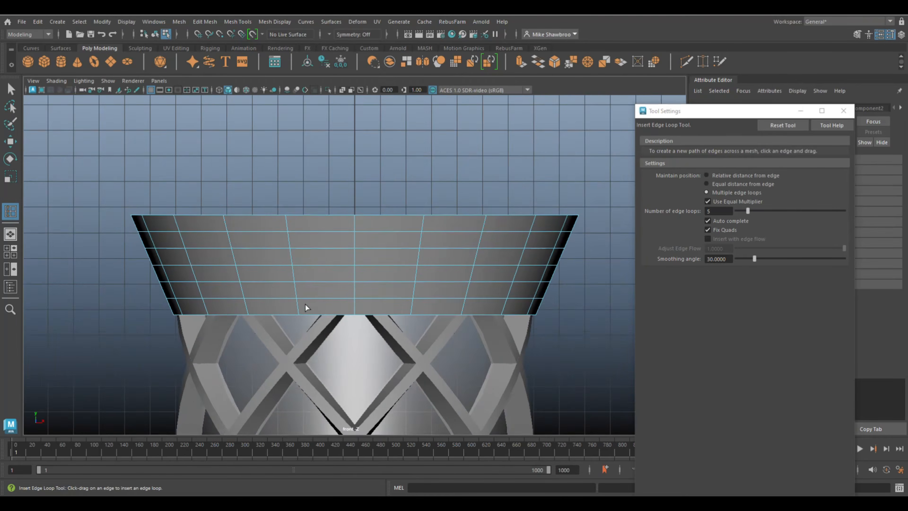
Scale the collar's horizontal edge loops inward one by one to give the flare a smooth concave profile.
{"action": "scroll", "coordinate": [305, 304], "scroll_direction": "down", "scroll_amount": 1}
{"action": "key", "text": "q"}
{"action": "right_click_drag", "start_coordinate": [325, 226], "coordinate": [324, 200]}
{"action": "double_click", "coordinate": [318, 265]}
{"action": "key", "text": "r"}
{"action": "left_click_drag", "start_coordinate": [353, 264], "coordinate": [345, 296]}
{"action": "double_click", "coordinate": [282, 279]}
{"action": "double_click", "coordinate": [338, 296]}
{"action": "double_click", "coordinate": [279, 249]}
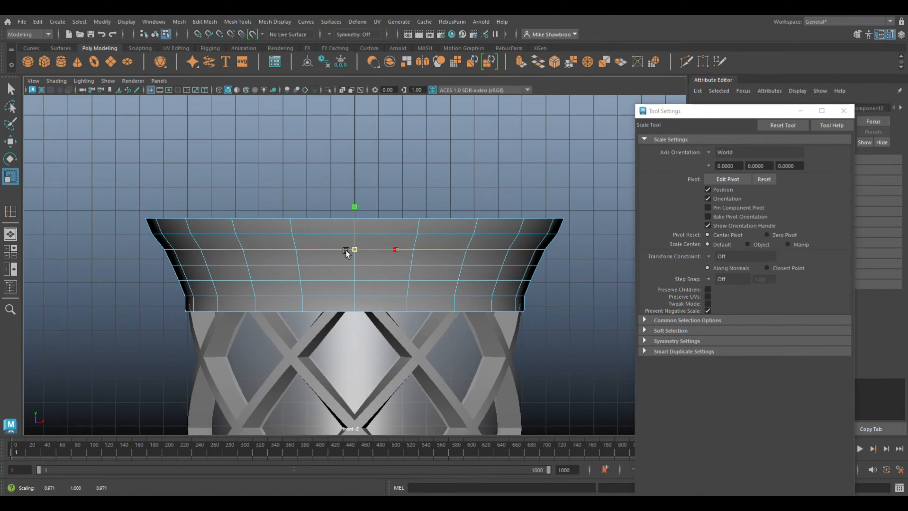
{"action": "left_click_drag", "start_coordinate": [353, 234], "coordinate": [346, 237]}
{"action": "double_click", "coordinate": [314, 295]}
{"action": "left_click_drag", "start_coordinate": [354, 295], "coordinate": [357, 292]}
{"action": "left_click", "coordinate": [357, 295]}
Delete the top cap faces of the flared collar.
{"action": "left_click", "coordinate": [14, 256]}
{"action": "key", "text": "space"}
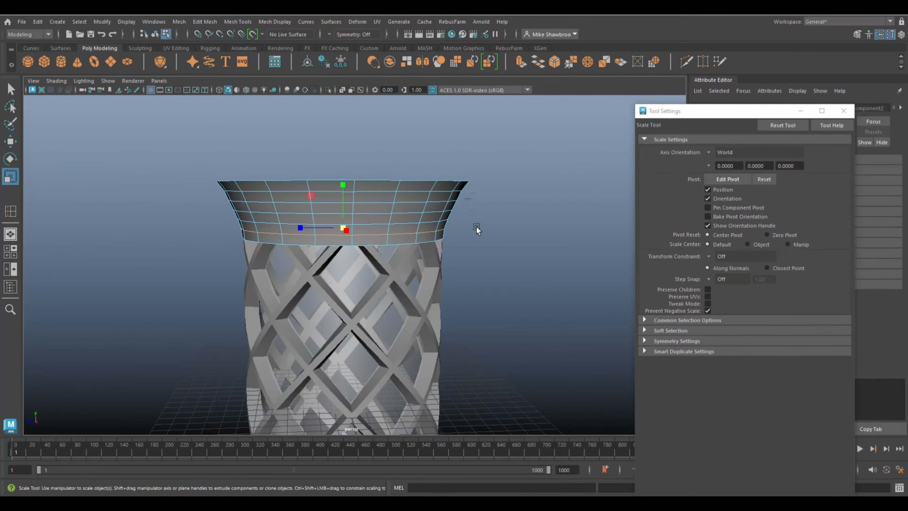
{"action": "left_click_drag", "start_coordinate": [476, 230], "coordinate": [482, 268], "text": "alt"}
{"action": "right_click_drag", "start_coordinate": [351, 189], "coordinate": [342, 223]}
{"action": "left_click", "coordinate": [309, 224]}
{"action": "double_click", "coordinate": [296, 221], "text": "shift"}
{"action": "key", "text": "Delete"}
Extrude the collar's top border edges outward into a wide rim, and extrude them upward into a short vertical lip.
{"action": "right_click_drag", "start_coordinate": [371, 138], "coordinate": [371, 120]}
{"action": "double_click", "coordinate": [373, 139]}
{"action": "left_click_drag", "start_coordinate": [514, 322], "coordinate": [519, 262], "text": "alt"}
{"action": "key", "text": "ctrl+e"}
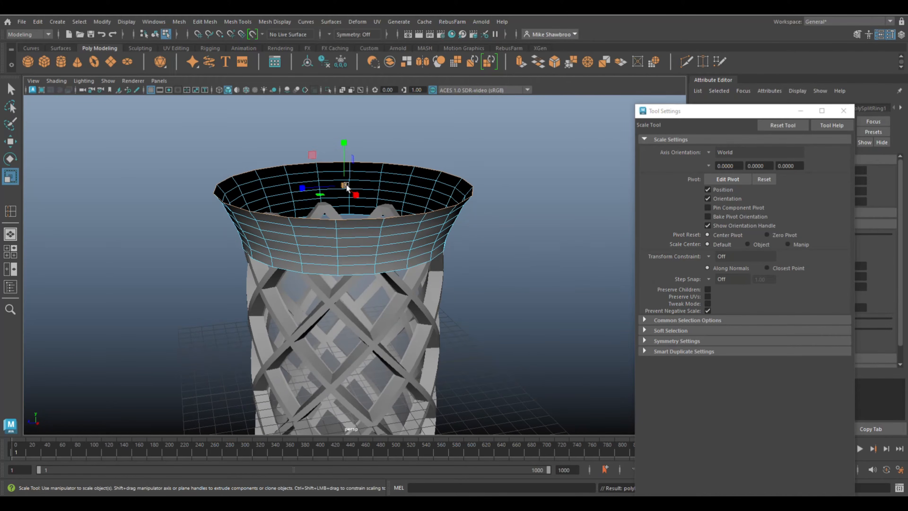
{"action": "key", "text": "w"}
{"action": "key", "text": "r"}
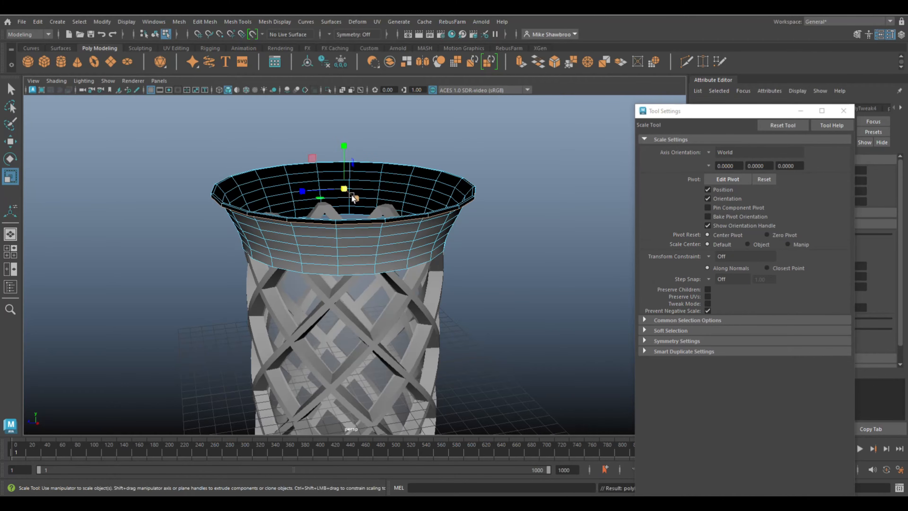
{"action": "key", "text": "ctrl+e"}
{"action": "key", "text": "w"}
{"action": "left_click_drag", "start_coordinate": [345, 146], "coordinate": [344, 139]}
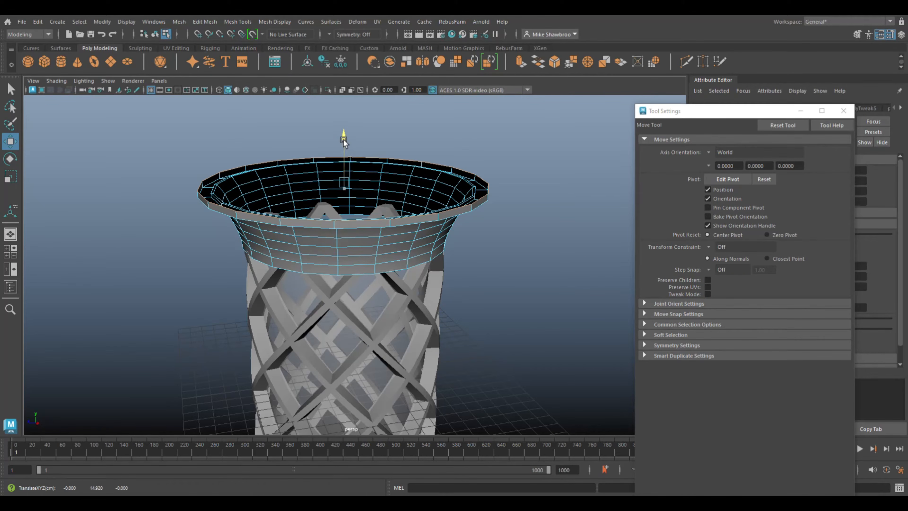
Extrude the rim's upper edge inward, and extrude it again, raised and narrowed, to form a sloping roof tier.
{"action": "key", "text": "ctrl+e"}
{"action": "key", "text": "r"}
{"action": "left_click_drag", "start_coordinate": [345, 182], "coordinate": [326, 187]}
{"action": "key", "text": "ctrl+e"}
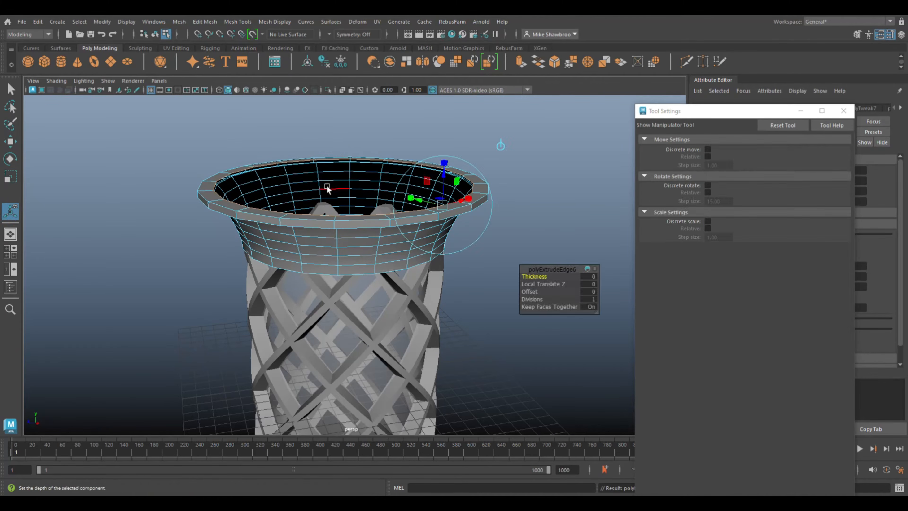
{"action": "key", "text": "w"}
{"action": "left_click_drag", "start_coordinate": [345, 135], "coordinate": [344, 117]}
{"action": "key", "text": "r"}
{"action": "left_click_drag", "start_coordinate": [345, 166], "coordinate": [305, 179]}
Extrude the roof tier's inner edge into a narrower second tier that is raised and tapered inward.
{"action": "key", "text": "ctrl+e"}
{"action": "key", "text": "w"}
{"action": "left_click_drag", "start_coordinate": [345, 122], "coordinate": [345, 125]}
{"action": "key", "text": "ctrl+e"}
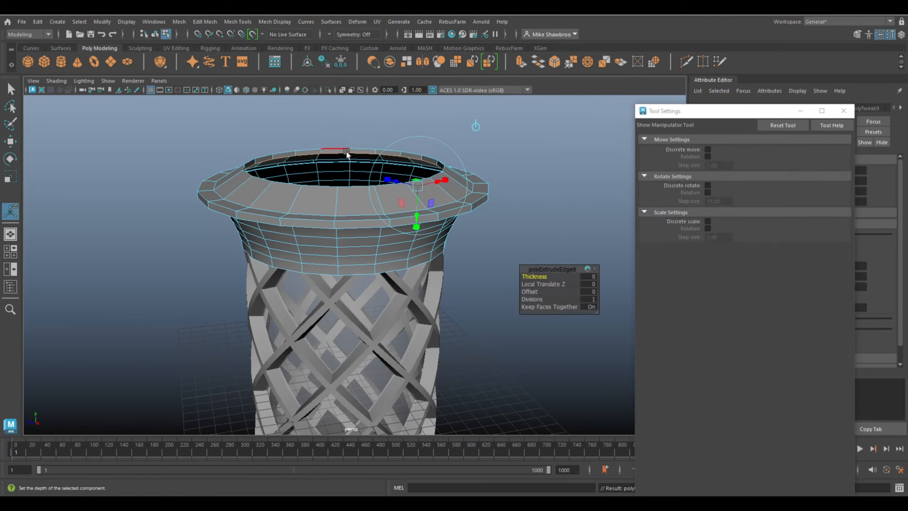
{"action": "key", "text": "r"}
{"action": "left_click_drag", "start_coordinate": [344, 169], "coordinate": [331, 169]}
{"action": "key", "text": "w"}
{"action": "left_click_drag", "start_coordinate": [344, 124], "coordinate": [344, 109]}
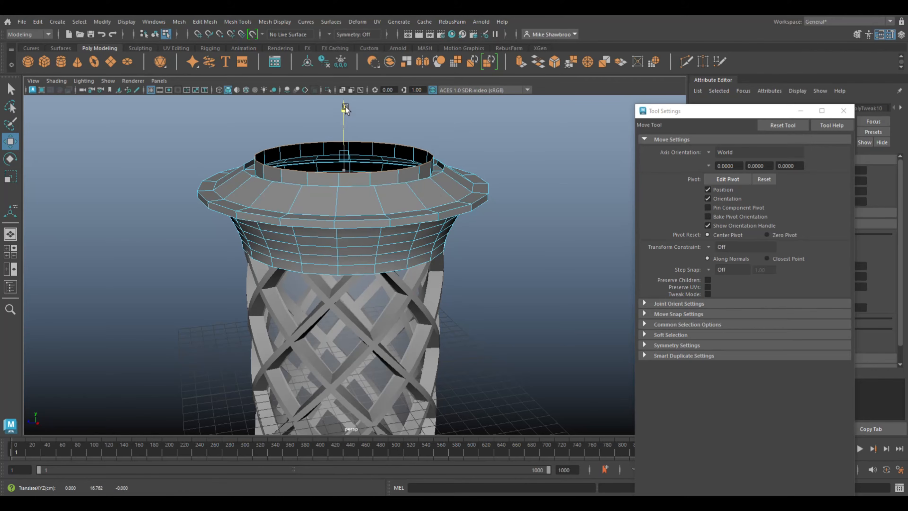
{"action": "key", "text": "r"}
{"action": "left_click_drag", "start_coordinate": [344, 156], "coordinate": [330, 161]}
Extrude the second tier's top edge upward and shrink it into a tall cone with a small opening.
{"action": "key", "text": "ctrl+e"}
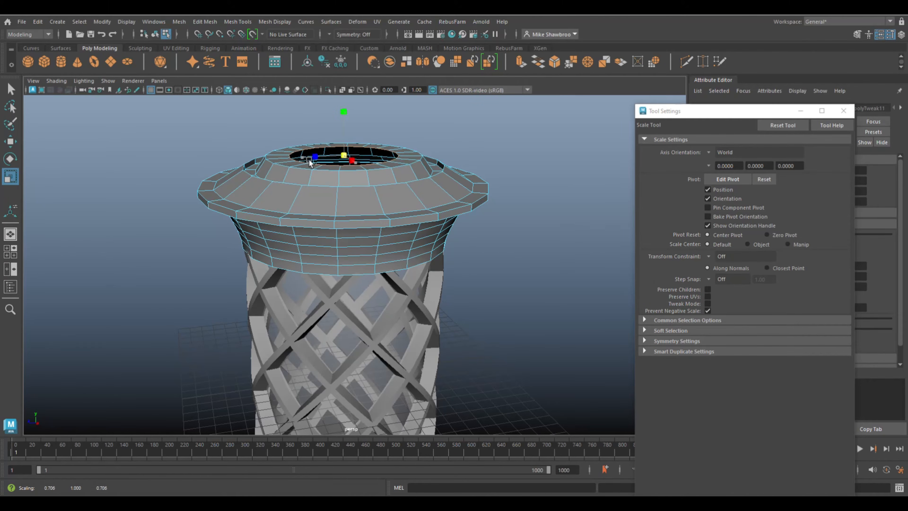
{"action": "key", "text": "w"}
{"action": "left_click_drag", "start_coordinate": [344, 114], "coordinate": [348, 74]}
{"action": "key", "text": "r"}
{"action": "left_click_drag", "start_coordinate": [344, 118], "coordinate": [289, 132]}
Insert 5 edge loops each into the cone and the lower sloping roof tier.
{"action": "left_click_drag", "start_coordinate": [368, 182], "coordinate": [365, 279]}
{"action": "key", "text": "g"}
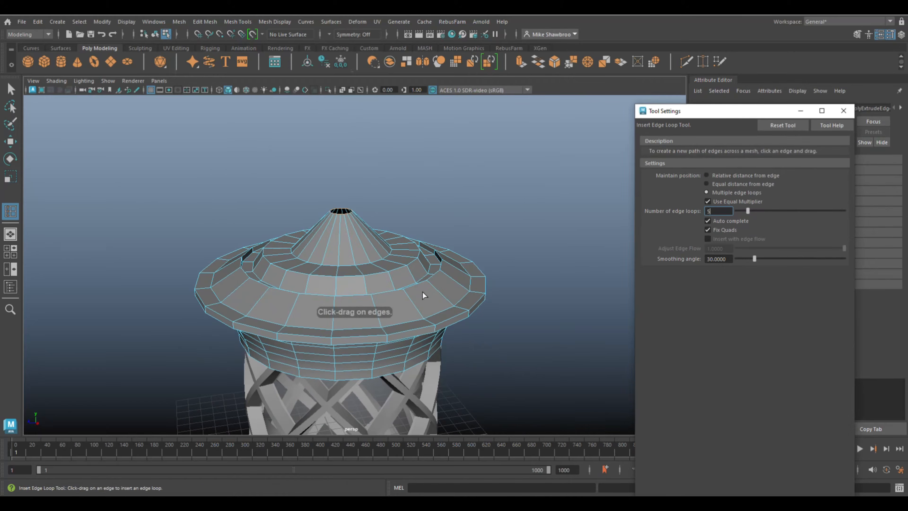
{"action": "right_click_drag", "start_coordinate": [476, 263], "coordinate": [496, 245]}
{"action": "left_click", "coordinate": [414, 262]}
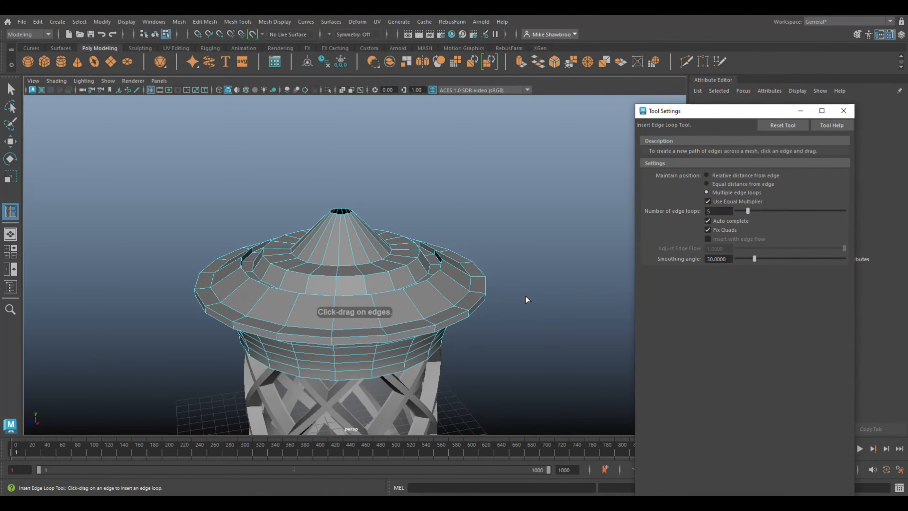
{"action": "left_click", "coordinate": [338, 243]}
{"action": "left_click", "coordinate": [335, 311]}
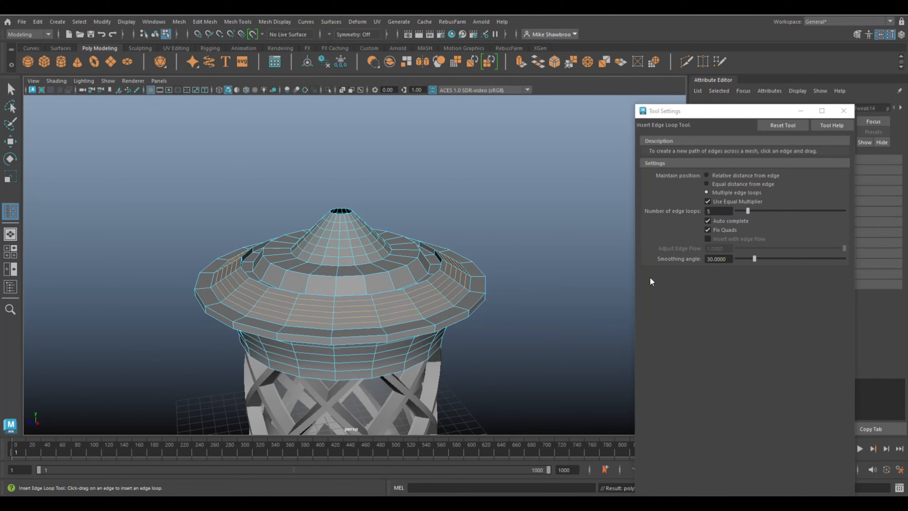
{"action": "left_click", "coordinate": [844, 111]}
Scale the cone's edge loops inward one by one to give it a concave, spire-like profile.
{"action": "scroll", "coordinate": [483, 193], "scroll_direction": "up", "scroll_amount": 4}
{"action": "key", "text": "q"}
{"action": "scroll", "coordinate": [393, 195], "scroll_direction": "up", "scroll_amount": 3}
{"action": "double_click", "coordinate": [328, 216]}
{"action": "key", "text": "r"}
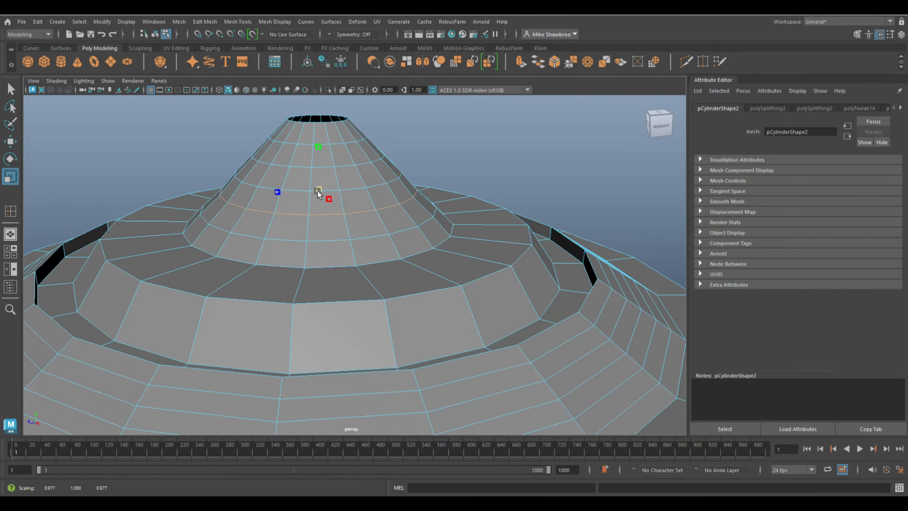
{"action": "left_click_drag", "start_coordinate": [319, 207], "coordinate": [302, 210]}
{"action": "left_click", "coordinate": [13, 250]}
{"action": "key", "text": "space"}
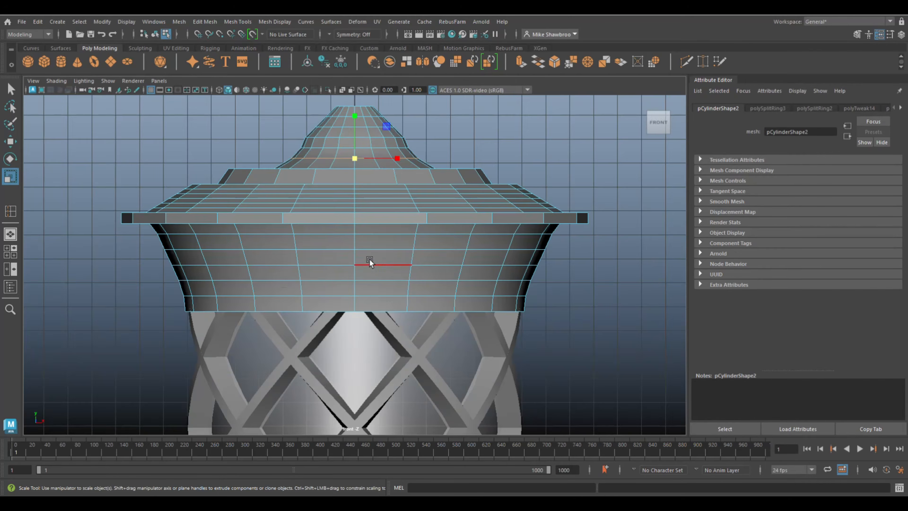
{"action": "key", "text": "f"}
{"action": "double_click", "coordinate": [343, 226]}
{"action": "left_click_drag", "start_coordinate": [355, 226], "coordinate": [345, 211]}
{"action": "double_click", "coordinate": [371, 206]}
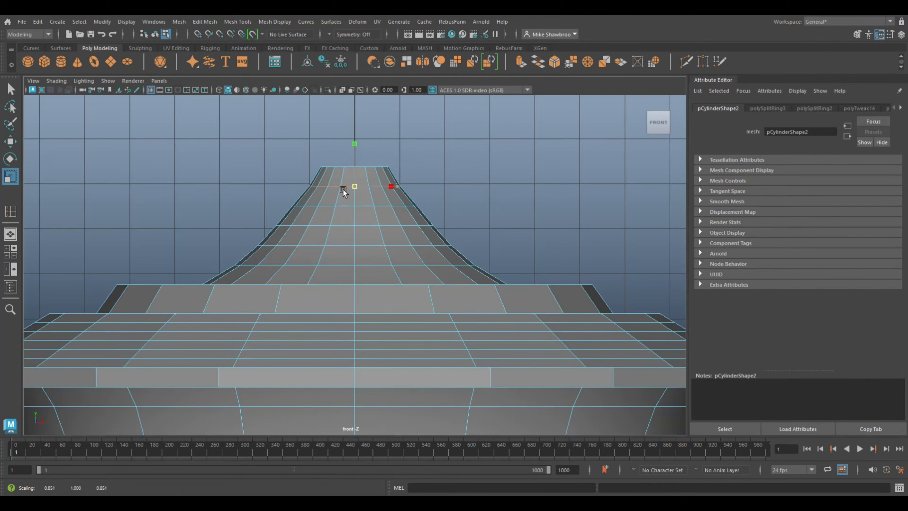
Scale edge loops on the lower roof tier inward to form a stepped, grooved profile.
{"action": "scroll", "coordinate": [245, 367], "scroll_direction": "down", "scroll_amount": 2}
{"action": "double_click", "coordinate": [330, 318]}
{"action": "left_click_drag", "start_coordinate": [354, 318], "coordinate": [325, 333]}
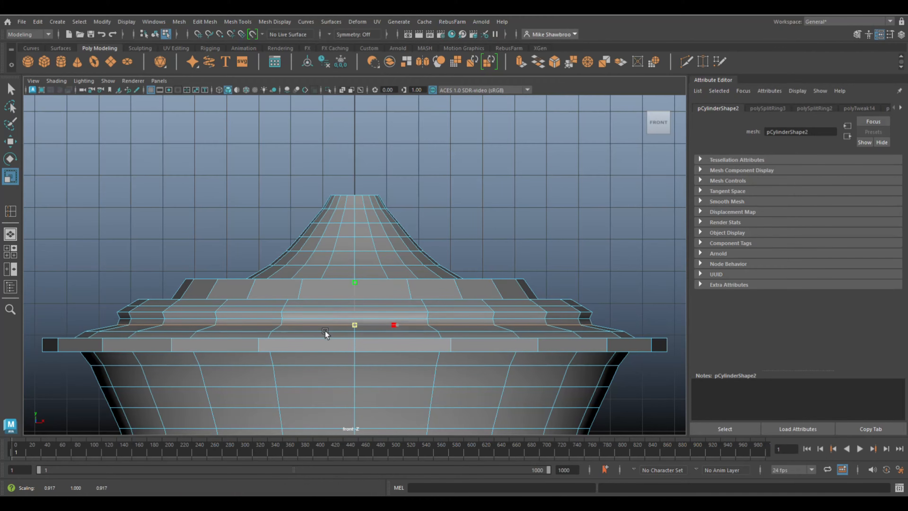
Extrude the narrow ring of faces around the lower roof tier's groove and preview the cap smoothed.
{"action": "key", "text": "space"}
{"action": "key", "text": "space"}
{"action": "right_click_drag", "start_coordinate": [498, 233], "coordinate": [411, 350], "text": "alt"}
{"action": "left_click_drag", "start_coordinate": [412, 350], "coordinate": [428, 337], "text": "alt"}
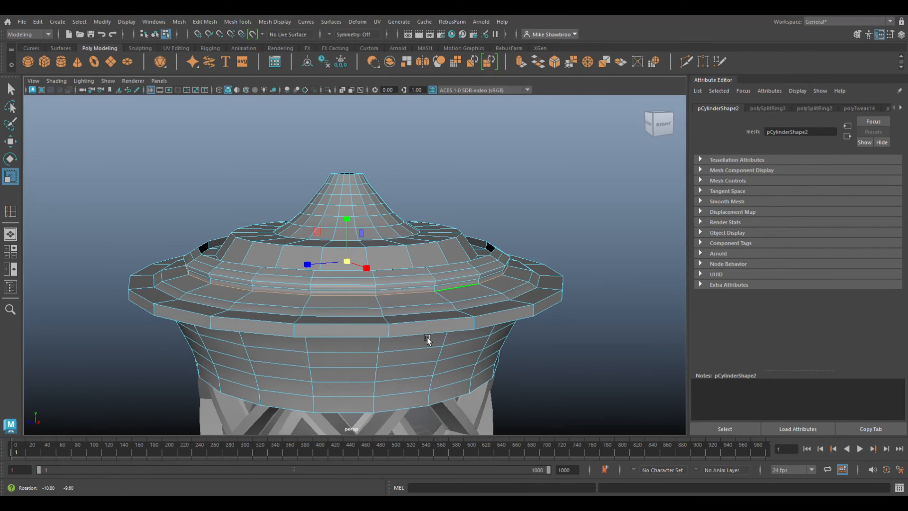
{"action": "double_click", "coordinate": [412, 288]}
{"action": "key", "text": "ctrl+e"}
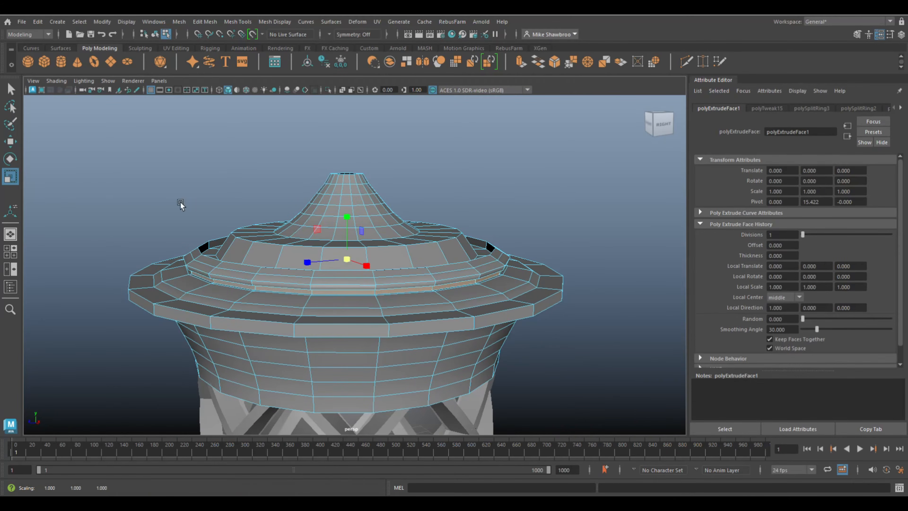
{"action": "key", "text": "F8"}
{"action": "key", "text": "3"}
{"action": "left_click", "coordinate": [477, 222]}
Bevel the second tier's top rim edge loop with a fractional width of 0.1 and 1 segment.
{"action": "right_click_drag", "start_coordinate": [477, 244], "coordinate": [461, 329], "text": "alt"}
{"action": "left_click_drag", "start_coordinate": [461, 329], "coordinate": [432, 290], "text": "alt"}
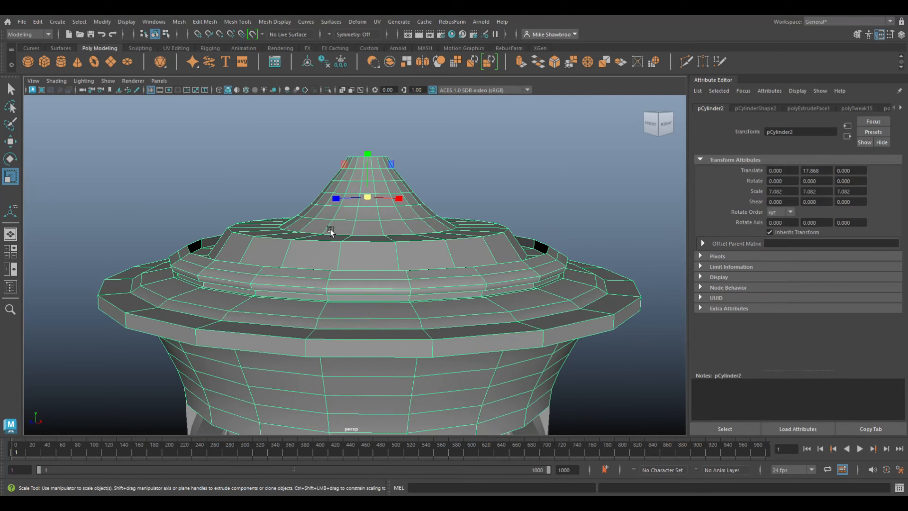
{"action": "double_click", "coordinate": [330, 241]}
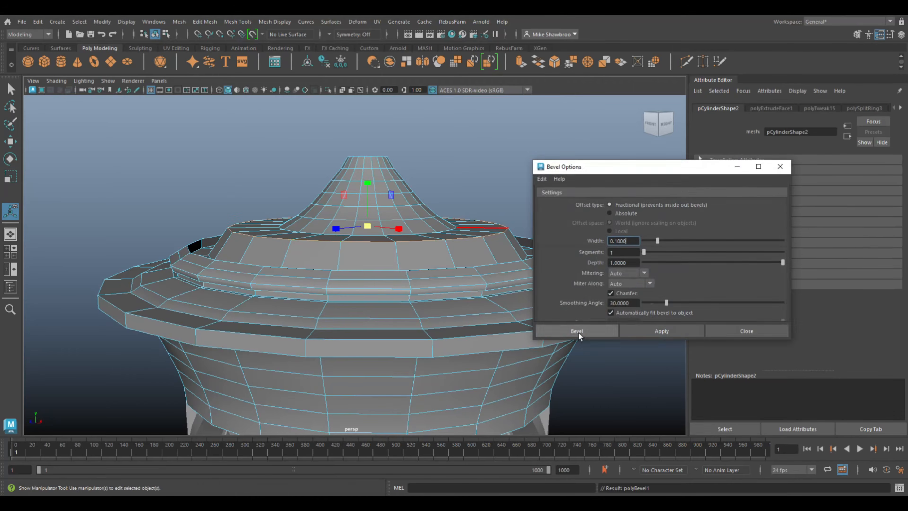
{"action": "left_click", "coordinate": [579, 335]}
Extrude the beveled face ring on the second tier's rim, then scale it slightly and lower it a little.
{"action": "right_click_drag", "start_coordinate": [367, 186], "coordinate": [413, 171]}
{"action": "left_click_drag", "start_coordinate": [371, 218], "coordinate": [361, 247], "text": "alt"}
{"action": "right_click_drag", "start_coordinate": [314, 251], "coordinate": [334, 288], "text": "alt"}
{"action": "left_click", "coordinate": [321, 291]}
{"action": "double_click", "coordinate": [268, 289], "text": "shift"}
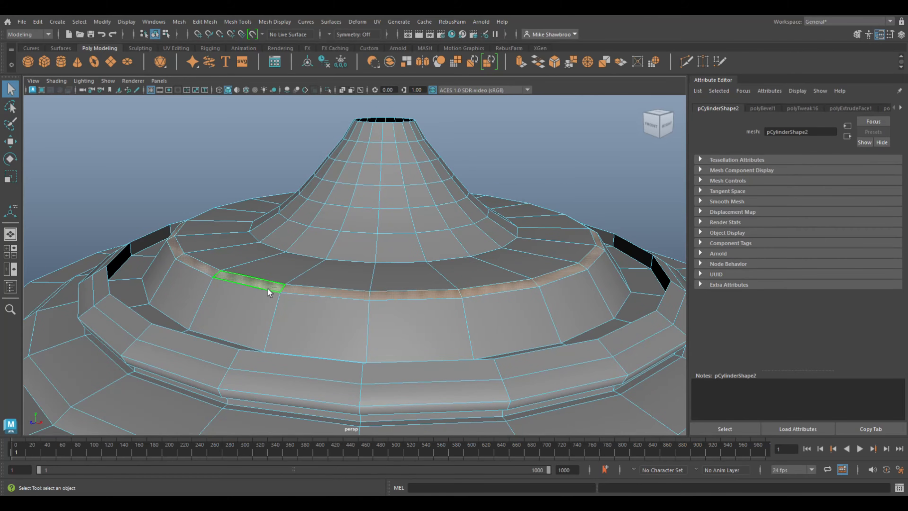
{"action": "key", "text": "ctrl+e"}
{"action": "key", "text": "r"}
{"action": "left_click_drag", "start_coordinate": [384, 229], "coordinate": [379, 229]}
{"action": "key", "text": "w"}
{"action": "left_click_drag", "start_coordinate": [384, 187], "coordinate": [384, 191]}
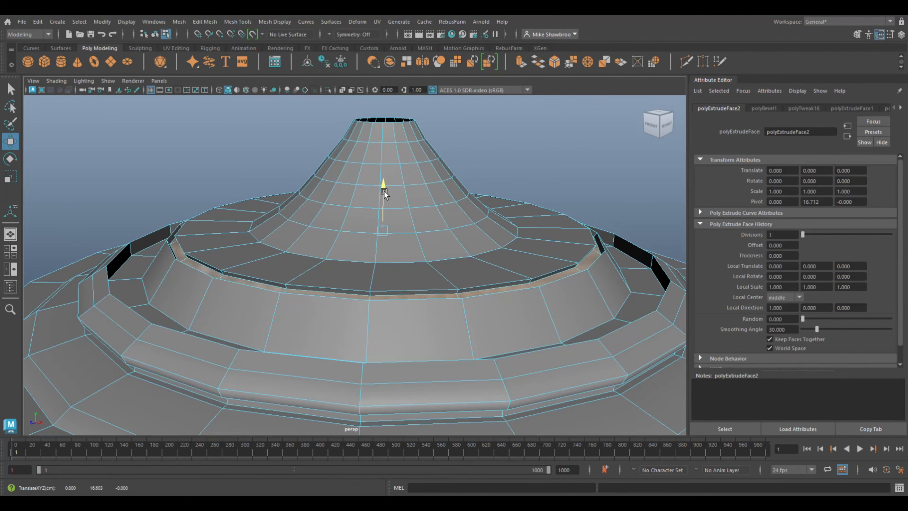
Give the whole cap wall thickness by extruding all its faces with a thickness of 0.01.
{"action": "right_click_drag", "start_coordinate": [296, 217], "coordinate": [204, 229]}
{"action": "key", "text": "3"}
{"action": "left_click", "coordinate": [168, 184]}
{"action": "left_click_drag", "start_coordinate": [211, 261], "coordinate": [265, 253], "text": "alt"}
{"action": "left_click", "coordinate": [368, 261]}
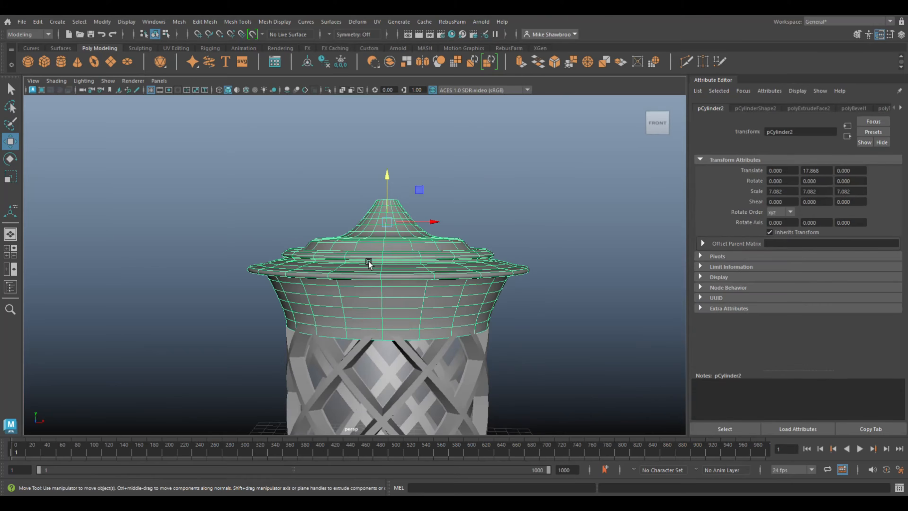
{"action": "key", "text": "ctrl+e"}
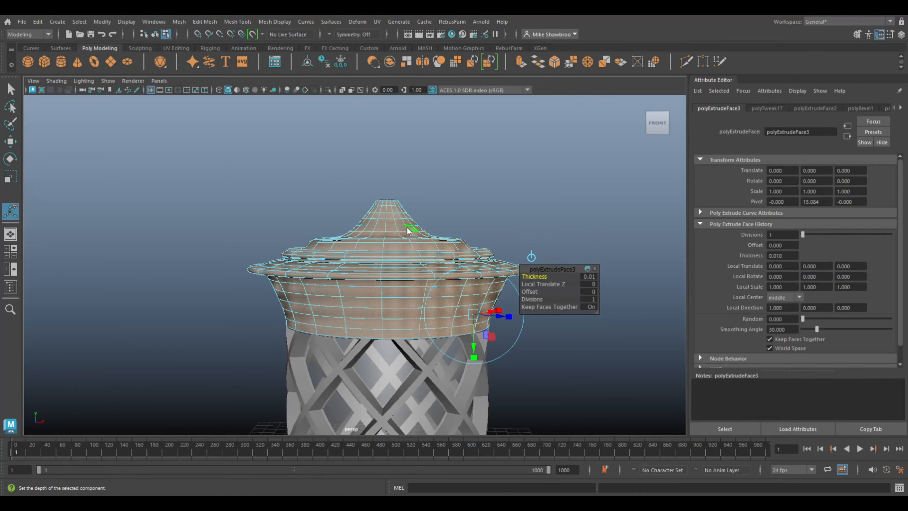
{"action": "right_click_drag", "start_coordinate": [407, 228], "coordinate": [443, 215]}
Apply Smooth to the cap mesh with 1 division.
{"action": "left_click", "coordinate": [179, 22]}
{"action": "left_click", "coordinate": [206, 131]}
{"action": "left_click", "coordinate": [285, 186]}
Duplicate the cap, flip it upside down and move it to the lattice body's lower end.
{"action": "right_click_drag", "start_coordinate": [357, 193], "coordinate": [304, 200], "text": "alt"}
{"action": "left_click", "coordinate": [386, 268]}
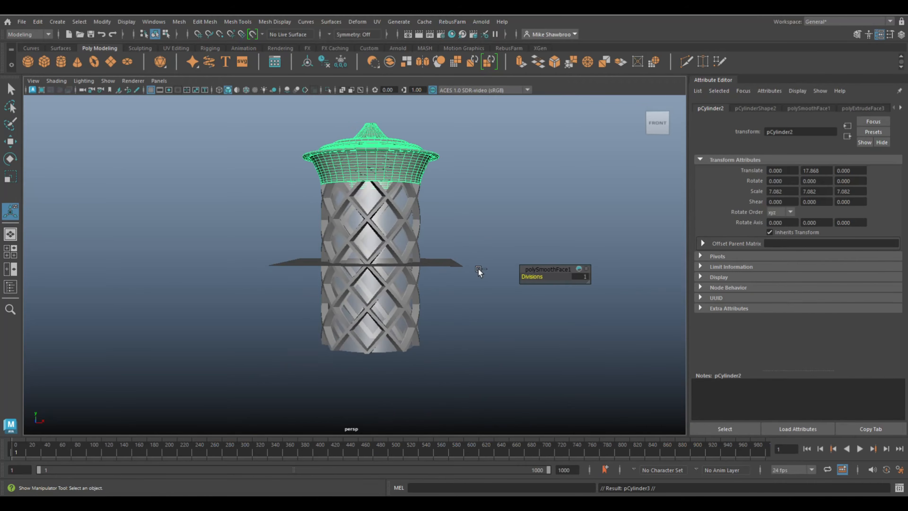
{"action": "key", "text": "w"}
{"action": "left_click_drag", "start_coordinate": [370, 118], "coordinate": [400, 367]}
{"action": "key", "text": "e"}
{"action": "key", "text": "w"}
{"action": "left_click_drag", "start_coordinate": [370, 272], "coordinate": [370, 344]}
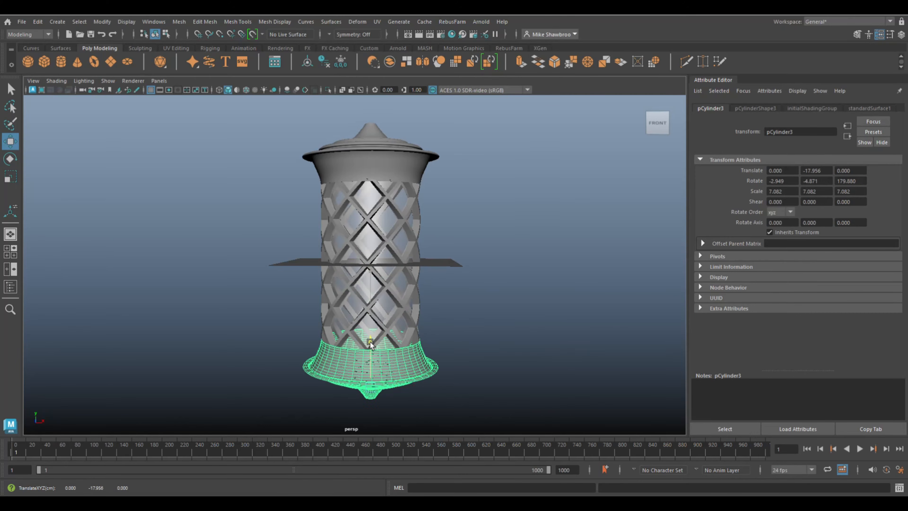
Group all the lantern parts and scale the group uniformly down to 0.056.
{"action": "left_click", "coordinate": [472, 318]}
{"action": "scroll", "coordinate": [471, 319], "scroll_direction": "down", "scroll_amount": 2}
{"action": "left_click_drag", "start_coordinate": [260, 128], "coordinate": [246, 295]}
{"action": "key", "text": "ctrl+g"}
{"action": "key", "text": "r"}
{"action": "key", "text": "f"}
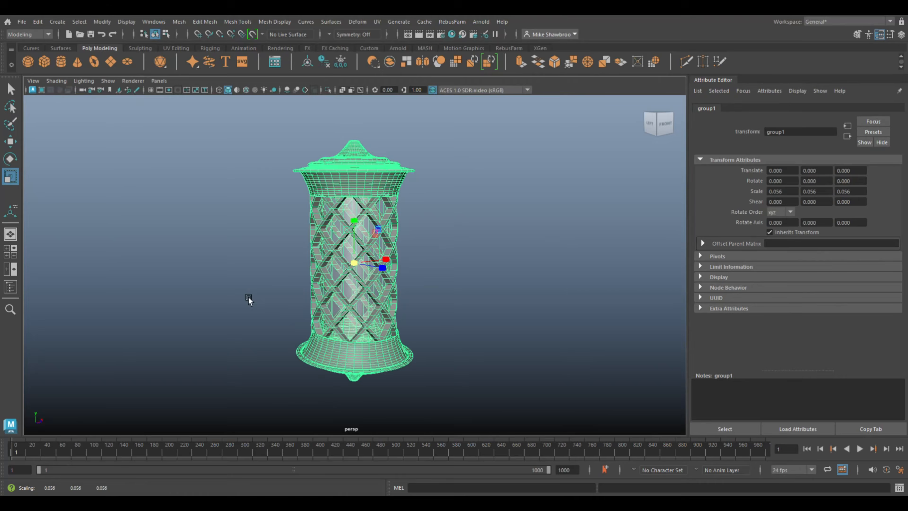
Apply Smooth to the lattice body with 1 division.
{"action": "left_click_drag", "start_coordinate": [448, 246], "coordinate": [441, 267], "text": "alt"}
{"action": "left_click", "coordinate": [444, 265]}
{"action": "left_click", "coordinate": [372, 229]}
{"action": "left_click", "coordinate": [179, 22]}
{"action": "left_click", "coordinate": [207, 131]}
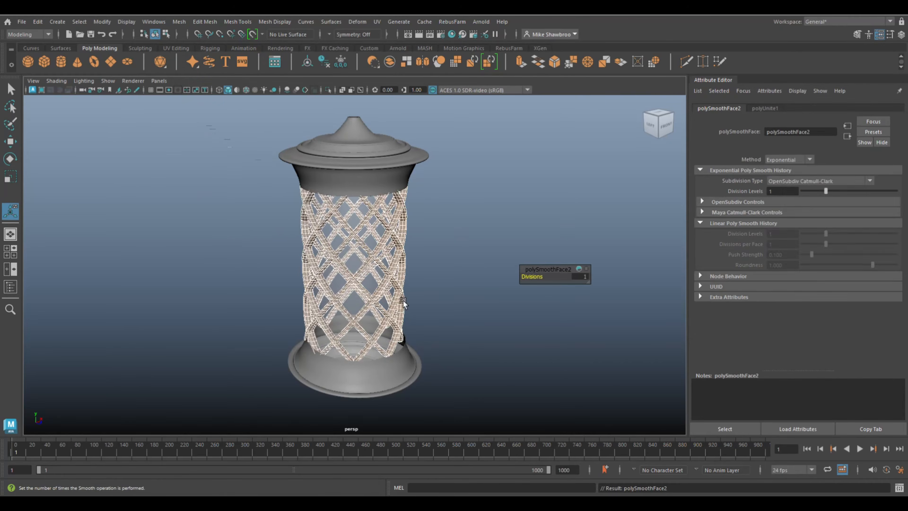
{"action": "left_click", "coordinate": [475, 311]}
Create a polygon torus, scale it to 0.030 and place it on the upper spire's tip at Y 1.099.
{"action": "scroll", "coordinate": [479, 312], "scroll_direction": "up", "scroll_amount": 3}
{"action": "left_click_drag", "start_coordinate": [486, 313], "coordinate": [536, 340], "text": "alt"}
{"action": "scroll", "coordinate": [462, 321], "scroll_direction": "down", "scroll_amount": 6}
{"action": "middle_click_drag", "start_coordinate": [450, 317], "coordinate": [445, 295], "text": "alt"}
{"action": "left_click", "coordinate": [94, 61]}
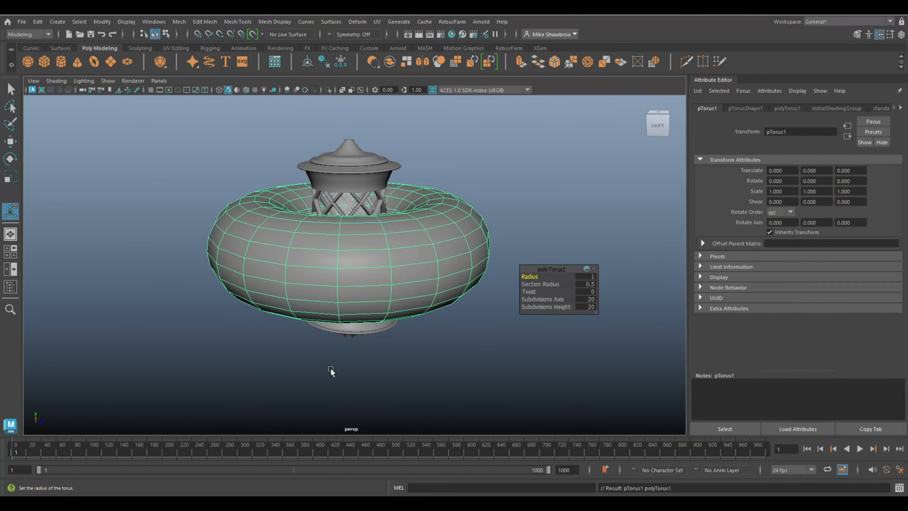
{"action": "key", "text": "r"}
{"action": "left_click_drag", "start_coordinate": [349, 243], "coordinate": [164, 277]}
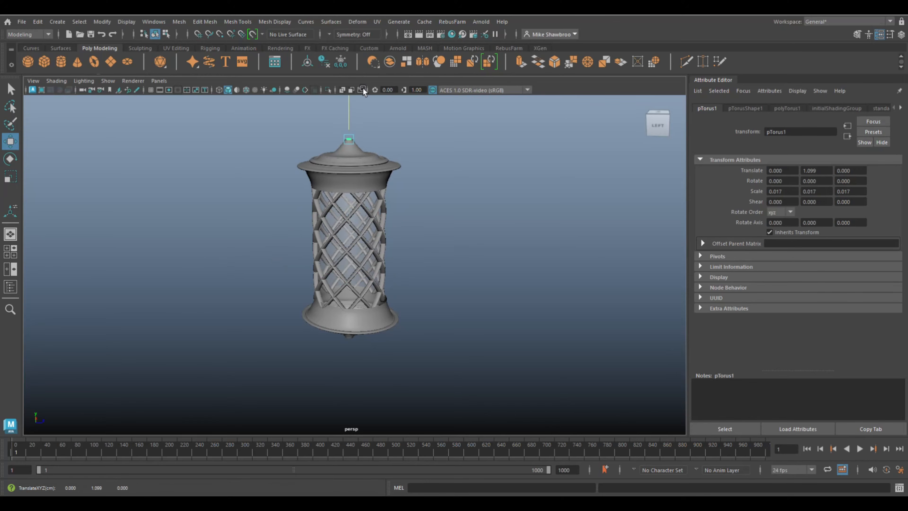
{"action": "key", "text": "f"}
{"action": "scroll", "coordinate": [355, 317], "scroll_direction": "down", "scroll_amount": 5}
{"action": "key", "text": "r"}
{"action": "left_click_drag", "start_coordinate": [354, 265], "coordinate": [377, 270]}
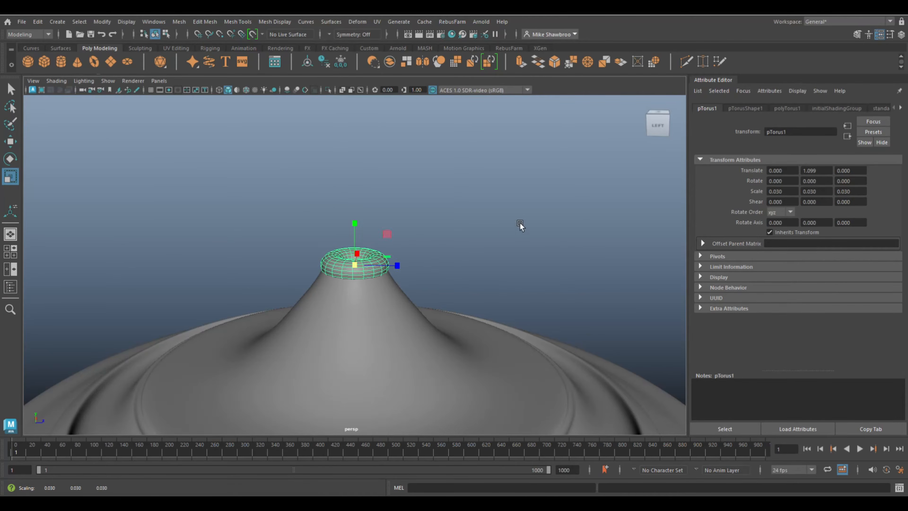
Create a polygon sphere, scale it to 0.065 and place it above the torus at Y 1.202.
{"action": "left_click", "coordinate": [520, 224]}
{"action": "scroll", "coordinate": [639, 337], "scroll_direction": "down", "scroll_amount": 5}
{"action": "left_click", "coordinate": [29, 64]}
{"action": "scroll", "coordinate": [340, 418], "scroll_direction": "down", "scroll_amount": 5}
{"action": "left_click_drag", "start_coordinate": [353, 386], "coordinate": [211, 401]}
{"action": "key", "text": "w"}
{"action": "left_click_drag", "start_coordinate": [358, 343], "coordinate": [364, 205]}
{"action": "key", "text": "f"}
{"action": "key", "text": "r"}
{"action": "left_click_drag", "start_coordinate": [353, 266], "coordinate": [2, 259]}
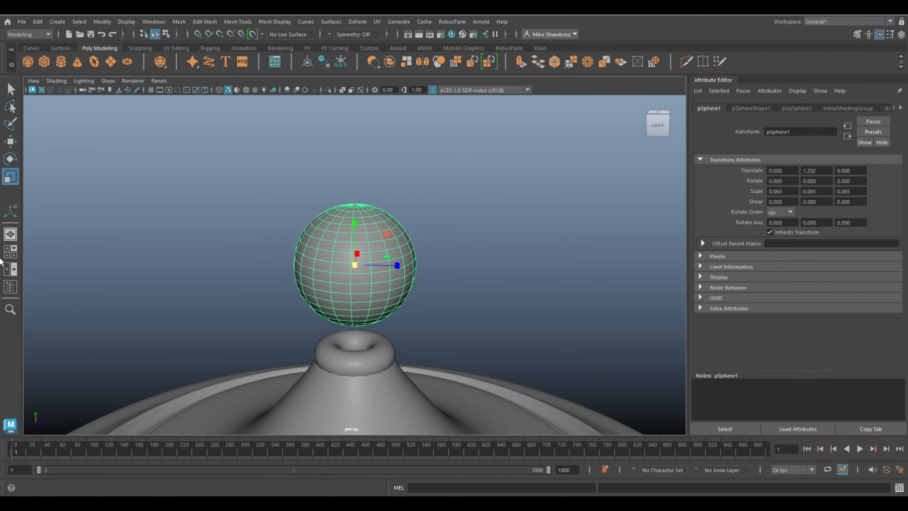
Combine the sphere and the torus into one finial mesh.
{"action": "key", "text": "space"}
{"action": "key", "text": "space"}
{"action": "scroll", "coordinate": [406, 319], "scroll_direction": "up", "scroll_amount": 8}
{"action": "left_click", "coordinate": [356, 295], "text": "shift"}
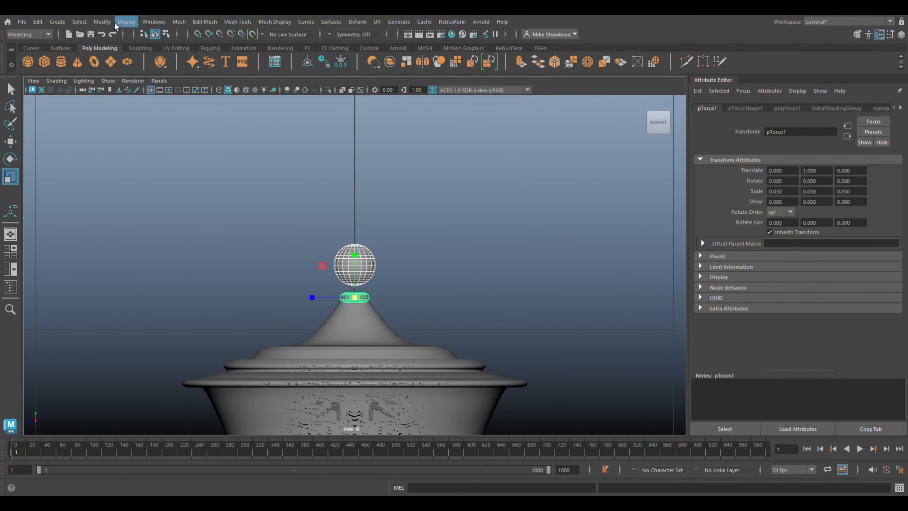
{"action": "left_click", "coordinate": [179, 21]}
{"action": "left_click", "coordinate": [211, 58]}
Duplicate the finial, rotate the copy 180 degrees about X and move it down to the lower cap's tip.
{"action": "scroll", "coordinate": [462, 280], "scroll_direction": "down", "scroll_amount": 10}
{"action": "key", "text": "ctrl+d"}
{"action": "key", "text": "w"}
{"action": "left_click_drag", "start_coordinate": [354, 223], "coordinate": [367, 294]}
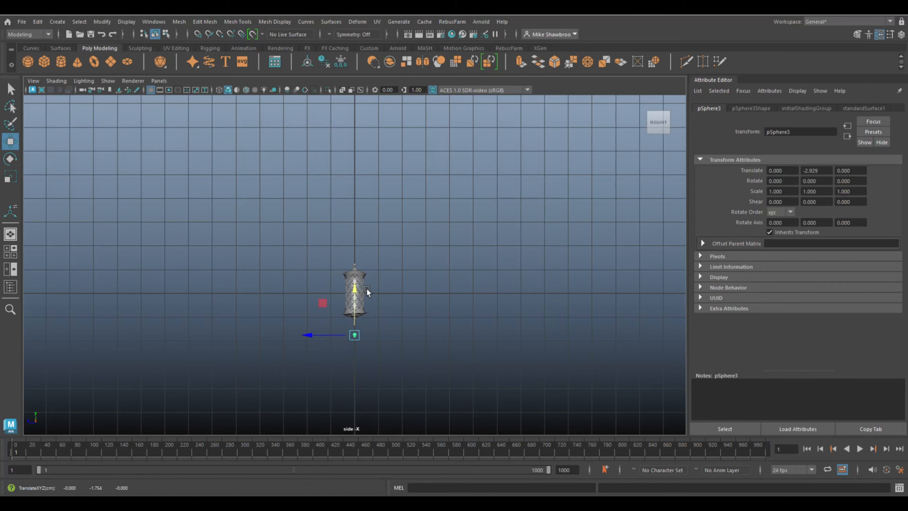
{"action": "key", "text": "e"}
{"action": "left_click_drag", "start_coordinate": [314, 321], "coordinate": [355, 272]}
{"action": "key", "text": "w"}
{"action": "key", "text": "f"}
{"action": "left_click_drag", "start_coordinate": [354, 220], "coordinate": [355, 285]}
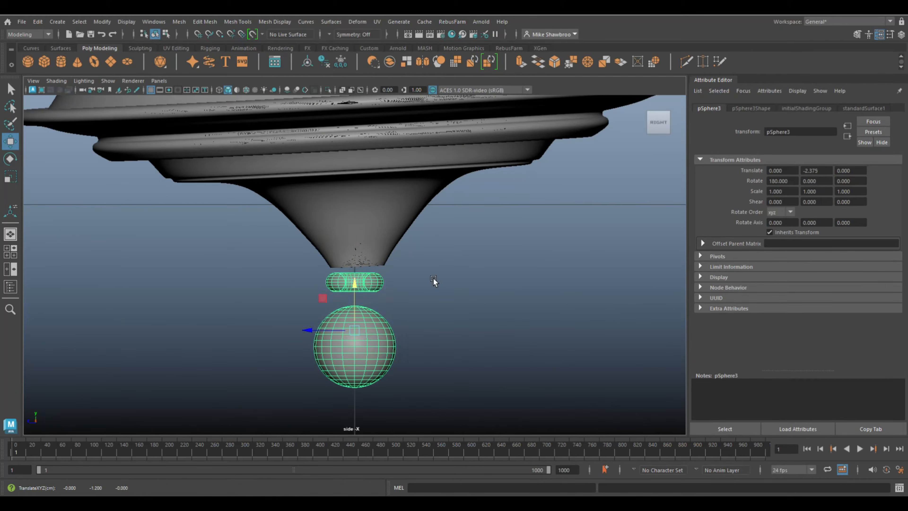
Level the tilted lower cap by rotating it to 0 degrees about X.
{"action": "scroll", "coordinate": [407, 228], "scroll_direction": "down", "scroll_amount": 8}
{"action": "key", "text": "e"}
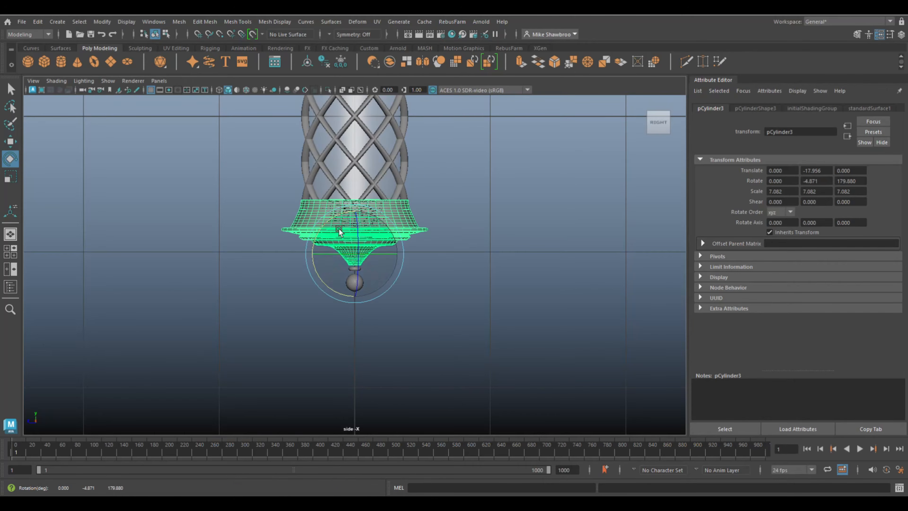
{"action": "scroll", "coordinate": [353, 331], "scroll_direction": "up", "scroll_amount": 5}
{"action": "key", "text": "w"}
{"action": "left_click", "coordinate": [466, 294]}
Select the complete lantern with both finials in the front view and group its parts.
{"action": "key", "text": "space"}
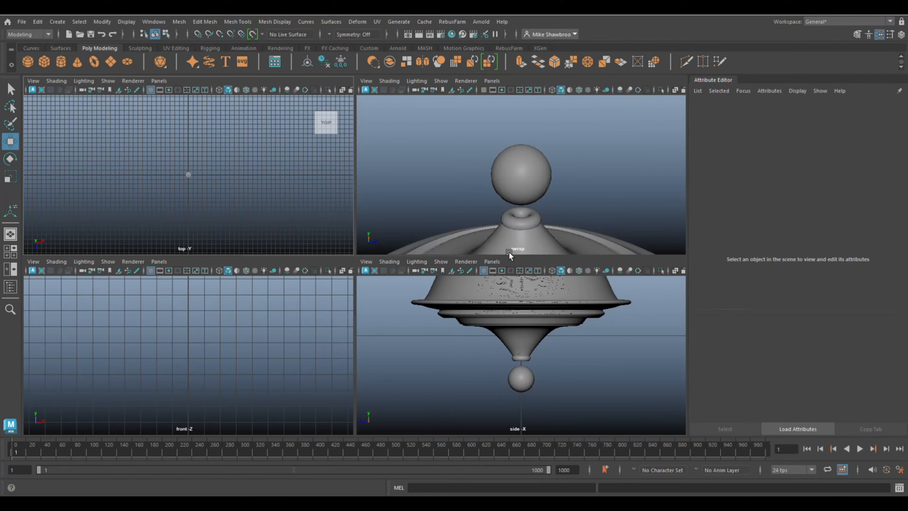
{"action": "key", "text": "space"}
{"action": "scroll", "coordinate": [233, 338], "scroll_direction": "down", "scroll_amount": 6}
{"action": "left_click", "coordinate": [353, 335]}
{"action": "key", "text": "f"}
{"action": "scroll", "coordinate": [394, 344], "scroll_direction": "down", "scroll_amount": 6}
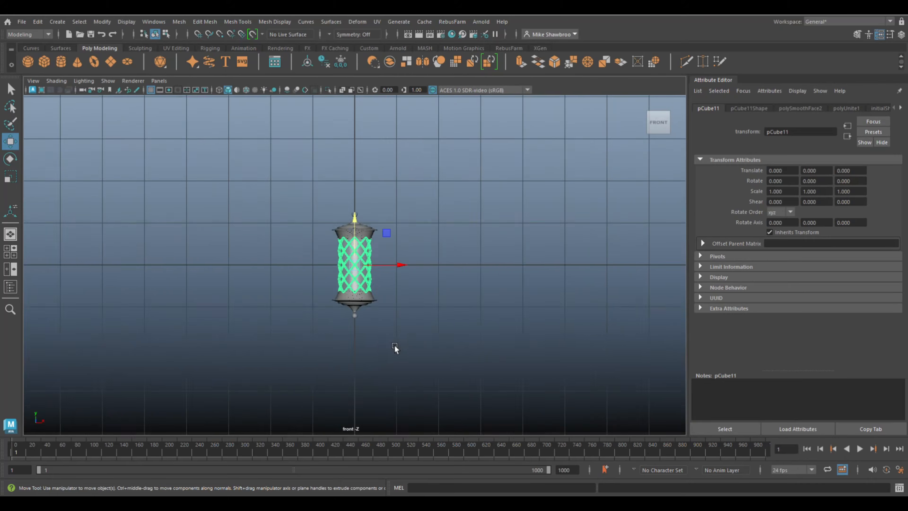
{"action": "scroll", "coordinate": [361, 290], "scroll_direction": "up", "scroll_amount": 4}
{"action": "left_click_drag", "start_coordinate": [256, 136], "coordinate": [442, 426]}
{"action": "key", "text": "ctrl+g"}
{"action": "left_click", "coordinate": [466, 282]}
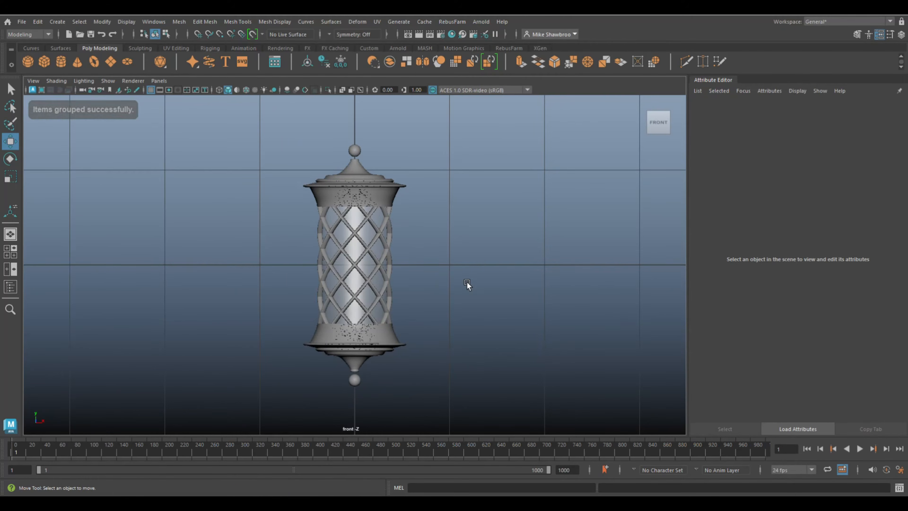
Draw a CV curve looping around the upper finial, down beside the lantern and curling beneath the lower finial.
{"action": "scroll", "coordinate": [468, 282], "scroll_direction": "down", "scroll_amount": 4}
{"action": "left_click", "coordinate": [57, 22]}
{"action": "mouse_move", "coordinate": [82, 93]}
{"action": "left_click", "coordinate": [204, 95]}
{"action": "scroll", "coordinate": [416, 235], "scroll_direction": "up", "scroll_amount": 5}
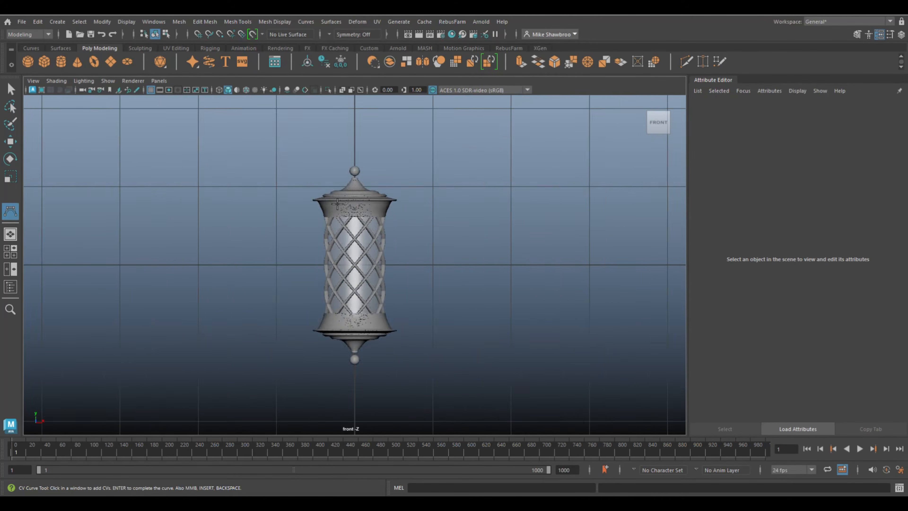
{"action": "middle_click_drag", "start_coordinate": [416, 235], "coordinate": [429, 260], "text": "alt"}
{"action": "left_click", "coordinate": [420, 197]}
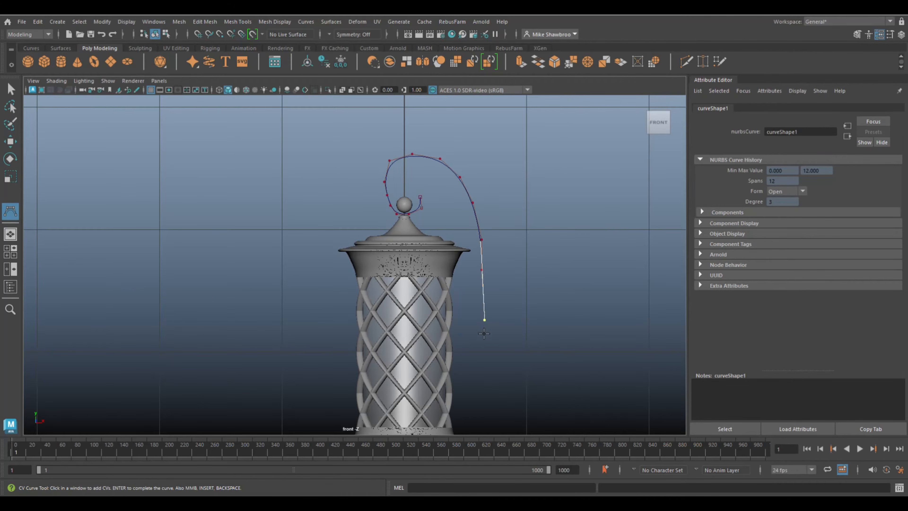
{"action": "scroll", "coordinate": [484, 333], "scroll_direction": "down", "scroll_amount": 5}
{"action": "scroll", "coordinate": [381, 339], "scroll_direction": "up", "scroll_amount": 10}
{"action": "left_click", "coordinate": [464, 197]}
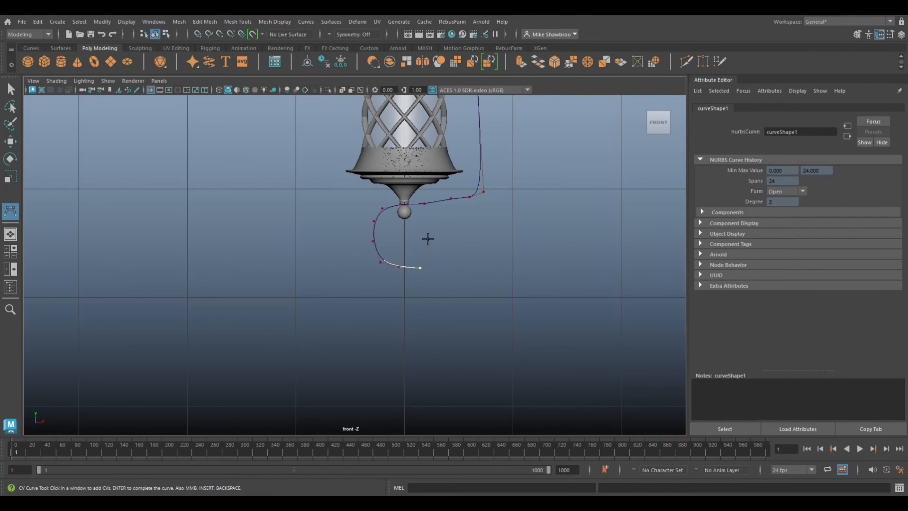
Move the curve's lower control vertices to smooth the curl and the bend beneath the lantern.
{"action": "key", "text": "w"}
{"action": "right_click_drag", "start_coordinate": [447, 244], "coordinate": [403, 243]}
{"action": "left_click_drag", "start_coordinate": [359, 231], "coordinate": [422, 258]}
{"action": "left_click", "coordinate": [421, 268]}
{"action": "middle_click_drag", "start_coordinate": [452, 229], "coordinate": [438, 319], "text": "alt"}
{"action": "scroll", "coordinate": [442, 320], "scroll_direction": "up", "scroll_amount": 4}
{"action": "left_click", "coordinate": [487, 304]}
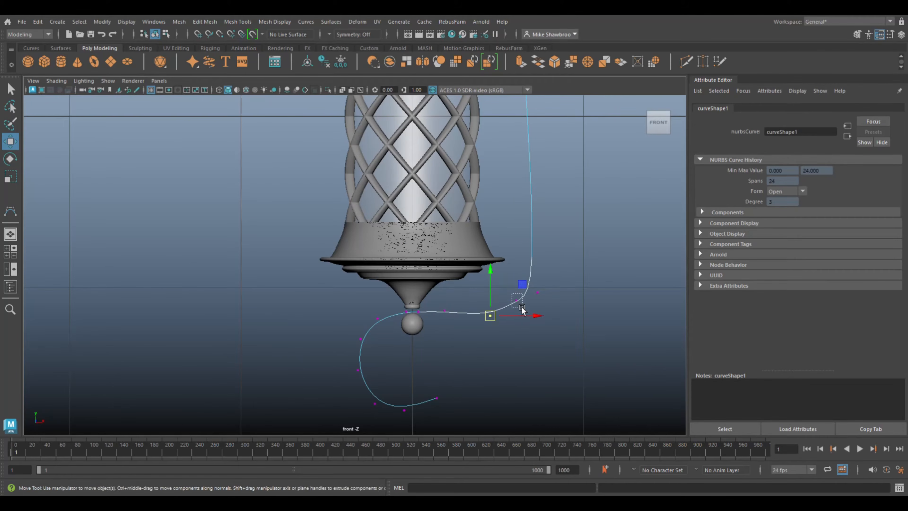
{"action": "left_click_drag", "start_coordinate": [542, 298], "coordinate": [542, 298]}
{"action": "left_click_drag", "start_coordinate": [537, 292], "coordinate": [543, 276]}
Move the control vertices along the curve's side and upper loop to bow it outward and round the arch.
{"action": "middle_click_drag", "start_coordinate": [562, 188], "coordinate": [517, 365], "text": "alt"}
{"action": "left_click", "coordinate": [482, 251]}
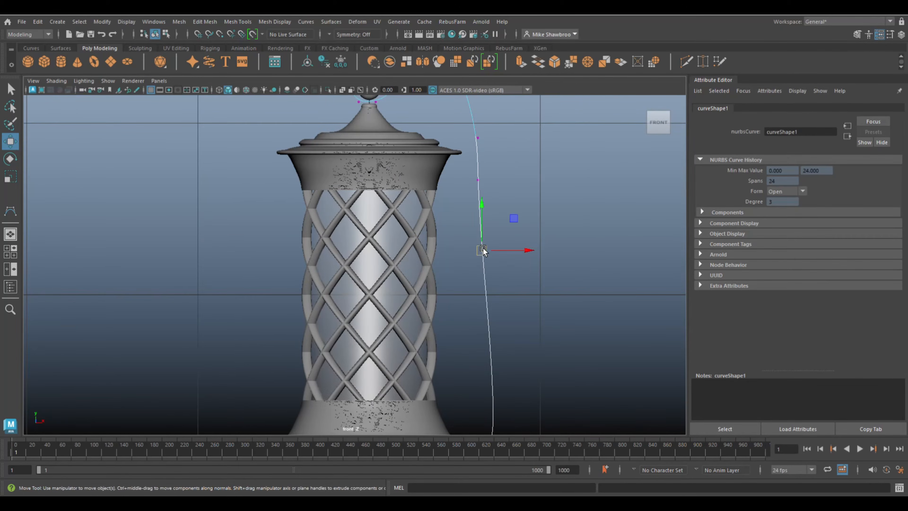
{"action": "left_click_drag", "start_coordinate": [482, 252], "coordinate": [500, 247]}
{"action": "scroll", "coordinate": [498, 255], "scroll_direction": "down", "scroll_amount": 5}
{"action": "scroll", "coordinate": [419, 189], "scroll_direction": "down", "scroll_amount": 3}
{"action": "scroll", "coordinate": [345, 148], "scroll_direction": "up", "scroll_amount": 4}
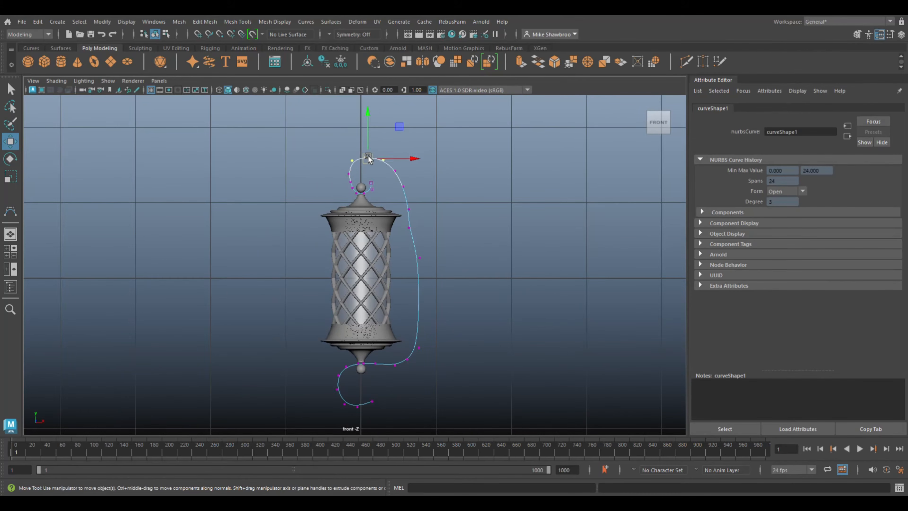
{"action": "left_click", "coordinate": [396, 171]}
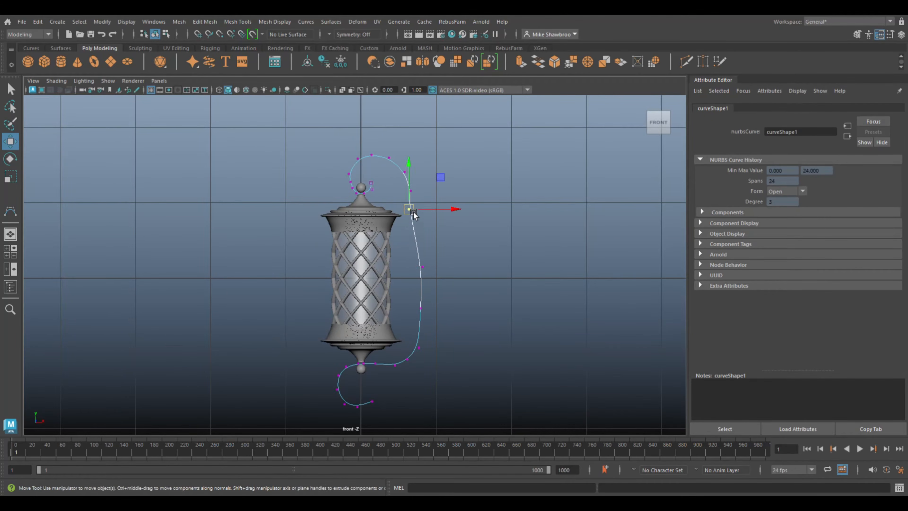
{"action": "left_click_drag", "start_coordinate": [410, 209], "coordinate": [419, 193]}
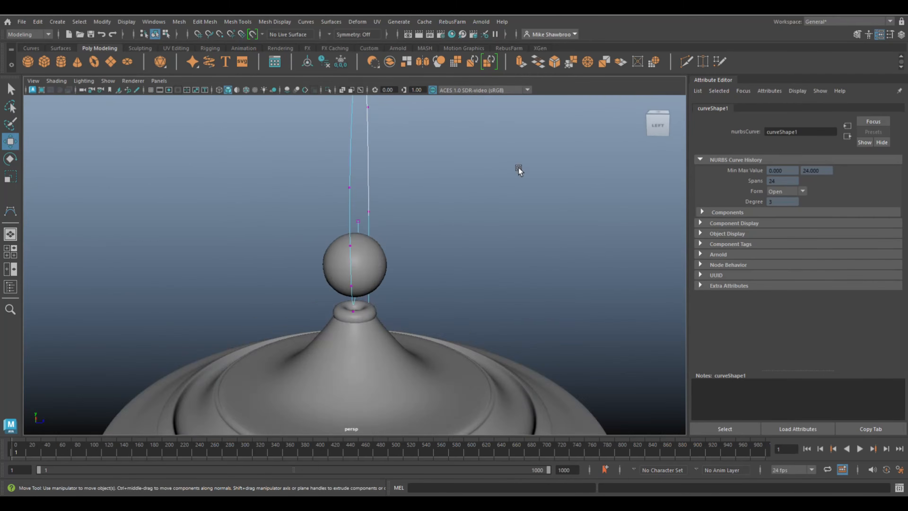
Create a polygon cube, scale it to 0.122 and place it over the curve's upper end at X 0.128, Y 1.318.
{"action": "scroll", "coordinate": [498, 223], "scroll_direction": "down", "scroll_amount": 5}
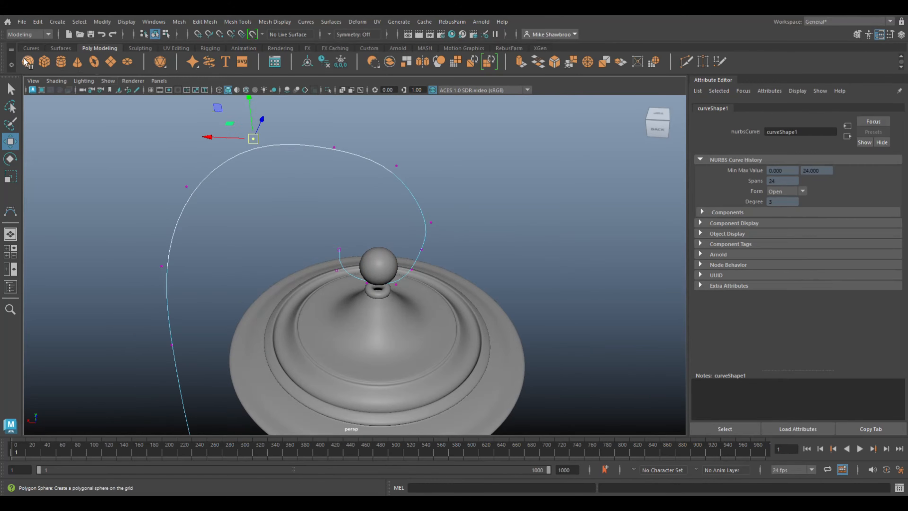
{"action": "left_click", "coordinate": [317, 300]}
{"action": "left_click_drag", "start_coordinate": [361, 307], "coordinate": [360, 229]}
{"action": "key", "text": "r"}
{"action": "left_click_drag", "start_coordinate": [358, 266], "coordinate": [224, 262]}
{"action": "key", "text": "f"}
{"action": "left_click_drag", "start_coordinate": [277, 233], "coordinate": [267, 152]}
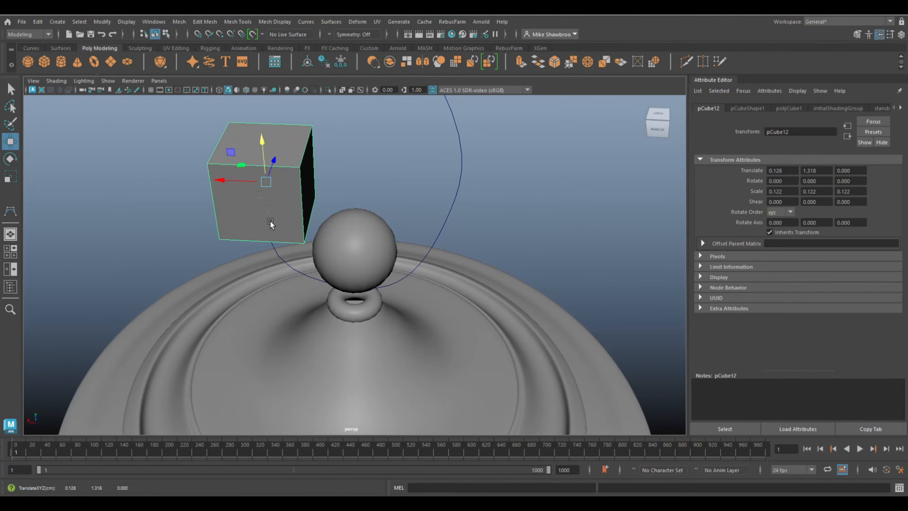
Delete all of the cube's faces except the bottom one and center the remaining plane's pivot.
{"action": "left_click_drag", "start_coordinate": [273, 263], "coordinate": [303, 250], "text": "alt"}
{"action": "right_click_drag", "start_coordinate": [272, 193], "coordinate": [267, 157]}
{"action": "left_click_drag", "start_coordinate": [210, 125], "coordinate": [347, 184]}
{"action": "key", "text": "Delete"}
{"action": "right_click_drag", "start_coordinate": [271, 220], "coordinate": [298, 193]}
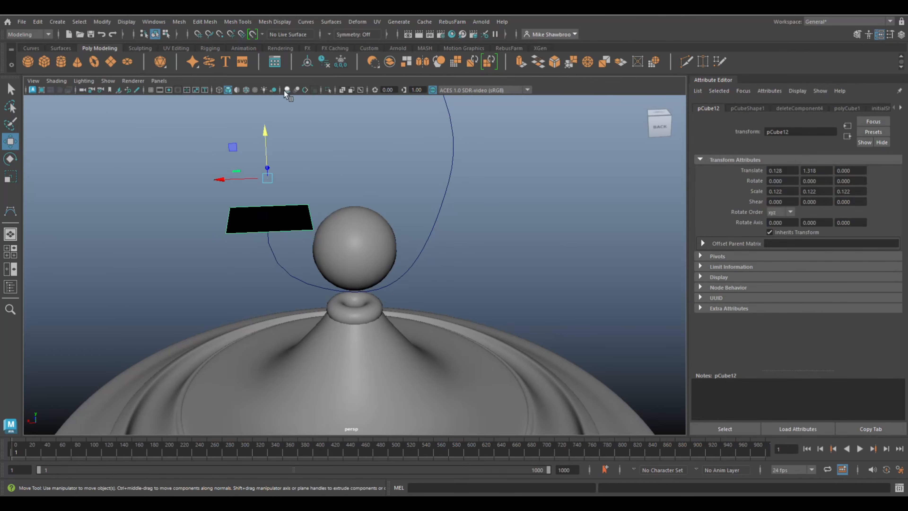
{"action": "left_click", "coordinate": [102, 22]}
{"action": "left_click", "coordinate": [126, 92]}
Extrude the remaining plane's face along the drawn curve with 25 divisions to form the hanger.
{"action": "left_click_drag", "start_coordinate": [221, 283], "coordinate": [222, 213], "text": "alt"}
{"action": "right_click_drag", "start_coordinate": [290, 205], "coordinate": [291, 231]}
{"action": "left_click", "coordinate": [291, 212]}
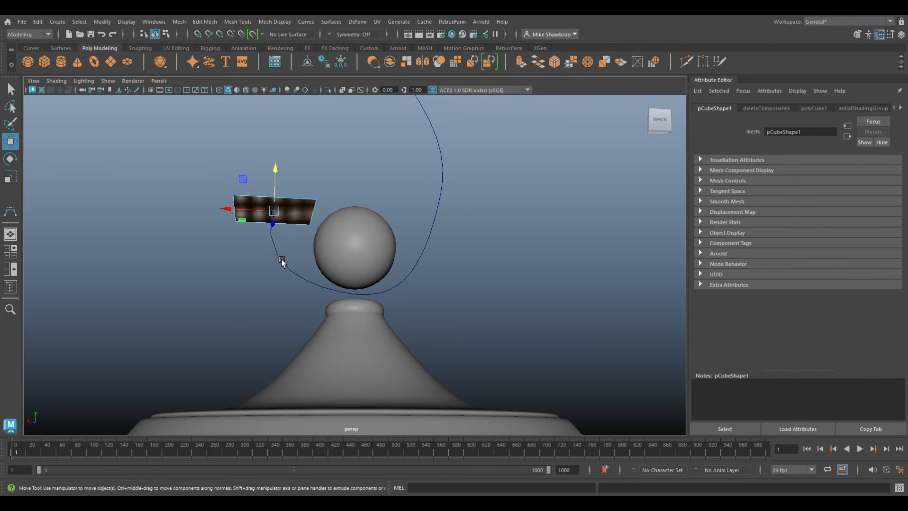
{"action": "left_click", "coordinate": [282, 261], "text": "shift"}
{"action": "key", "text": "ctrl+e"}
{"action": "scroll", "coordinate": [300, 313], "scroll_direction": "down", "scroll_amount": 5}
{"action": "scroll", "coordinate": [299, 314], "scroll_direction": "down", "scroll_amount": 5}
{"action": "left_click_drag", "start_coordinate": [532, 300], "coordinate": [671, 327]}
{"action": "scroll", "coordinate": [390, 336], "scroll_direction": "down", "scroll_amount": 4}
{"action": "mouse_move", "coordinate": [387, 336]}
{"action": "left_mouse_down", "text": "alt"}
{"action": "mouse_move", "coordinate": [397, 341]}
{"action": "mouse_move", "coordinate": [387, 343]}
{"action": "left_mouse_up", "text": "alt"}
{"action": "middle_click_drag", "start_coordinate": [387, 343], "coordinate": [369, 277], "text": "alt"}
{"action": "scroll", "coordinate": [369, 277], "scroll_direction": "up", "scroll_amount": 4}
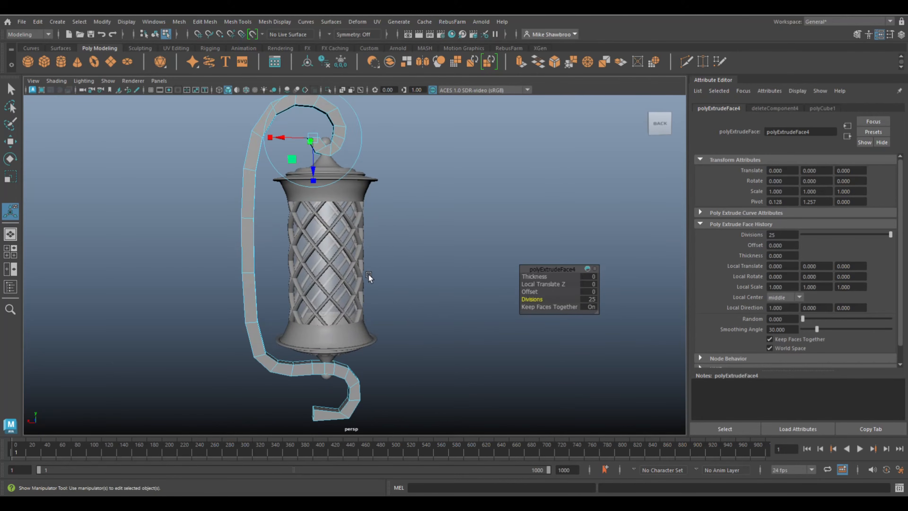
Add the Taper attribute to the extrusion, set it to 0.2 and turn on the hanger's smooth preview.
{"action": "left_click", "coordinate": [595, 272]}
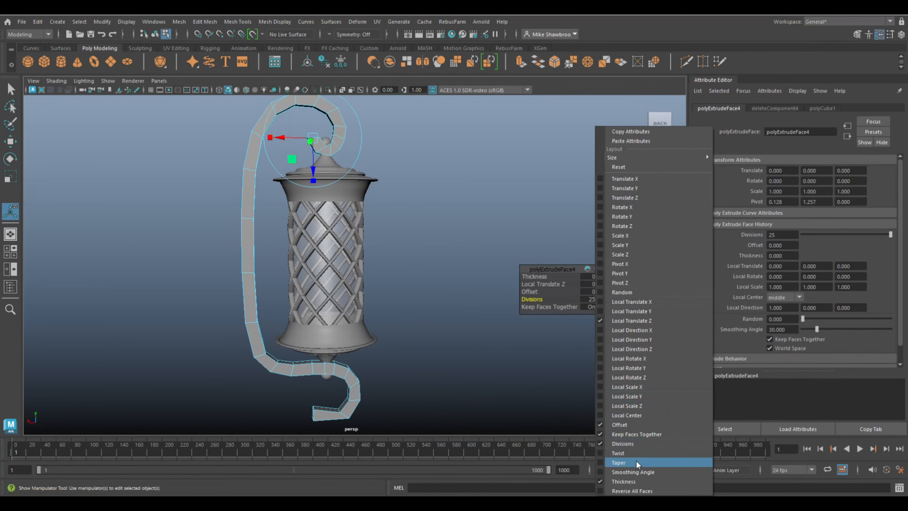
{"action": "left_click", "coordinate": [622, 462]}
{"action": "left_click_drag", "start_coordinate": [529, 314], "coordinate": [524, 315]}
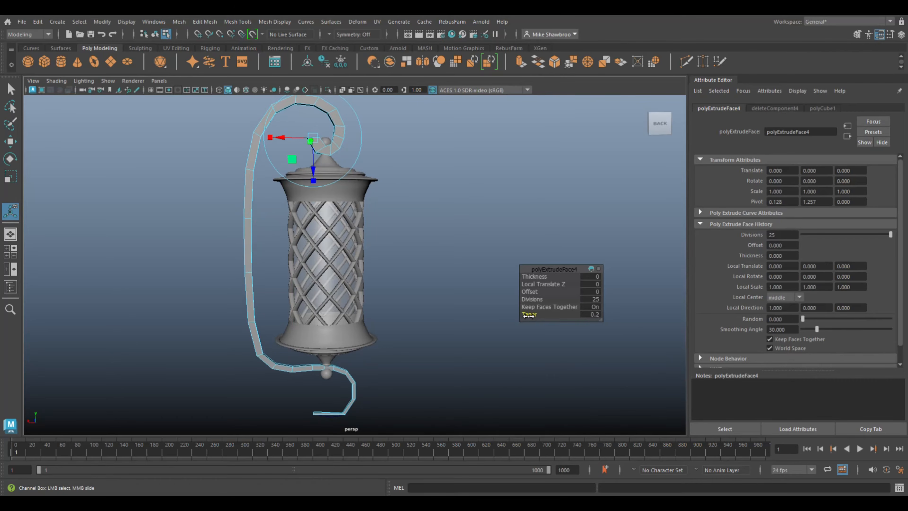
{"action": "left_click", "coordinate": [462, 240]}
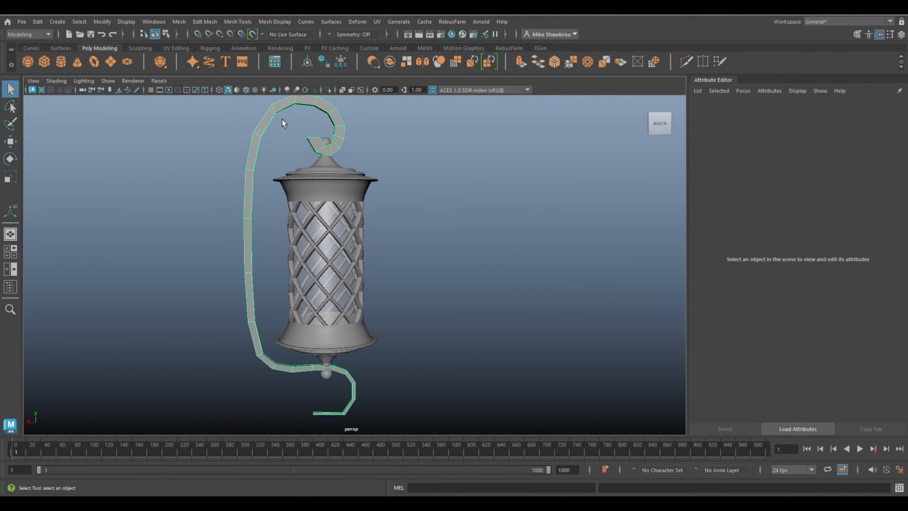
{"action": "key", "text": "3"}
Soft-select the hanger's upper curl, then scale and move the selection to refine its shape around the finial ball.
{"action": "left_click", "coordinate": [445, 175]}
{"action": "left_click_drag", "start_coordinate": [439, 180], "coordinate": [530, 189], "text": "alt"}
{"action": "scroll", "coordinate": [527, 334], "scroll_direction": "up", "scroll_amount": 5}
{"action": "middle_click_drag", "start_coordinate": [531, 189], "coordinate": [397, 191], "text": "alt"}
{"action": "left_click", "coordinate": [319, 202]}
{"action": "right_click_drag", "start_coordinate": [318, 202], "coordinate": [315, 236]}
{"action": "double_click", "coordinate": [319, 207]}
{"action": "left_click", "coordinate": [339, 234]}
{"action": "left_click_drag", "start_coordinate": [338, 234], "coordinate": [389, 179], "text": "alt"}
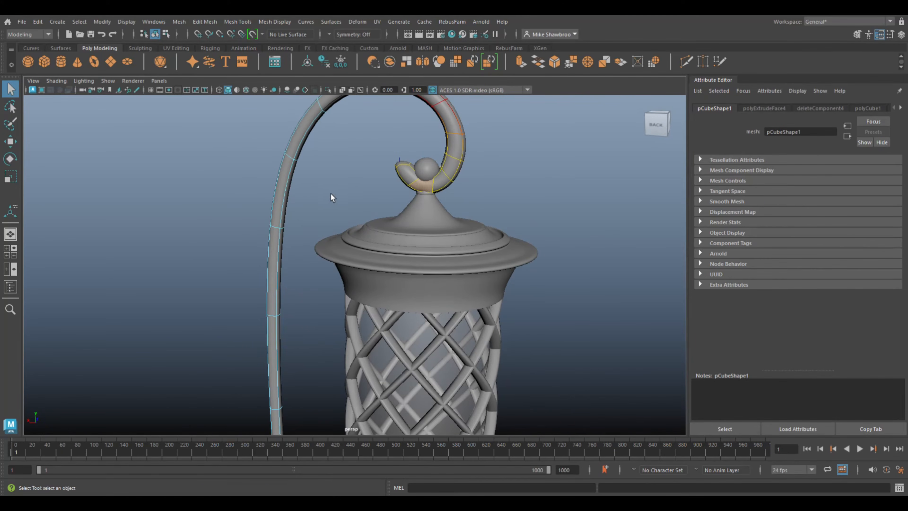
{"action": "key", "text": "r"}
{"action": "left_click_drag", "start_coordinate": [422, 143], "coordinate": [422, 162]}
{"action": "middle_click_drag", "start_coordinate": [417, 164], "coordinate": [375, 247], "text": "alt"}
{"action": "left_click_drag", "start_coordinate": [375, 246], "coordinate": [379, 283], "text": "alt"}
{"action": "key", "text": "w"}
{"action": "left_click_drag", "start_coordinate": [376, 195], "coordinate": [324, 260]}
{"action": "left_click", "coordinate": [505, 269]}
Soft-select the hanger's lower curl beneath the lantern and widen it along the Z axis.
{"action": "left_click_drag", "start_coordinate": [505, 270], "coordinate": [427, 159], "text": "alt"}
{"action": "right_click_drag", "start_coordinate": [426, 160], "coordinate": [513, 394], "text": "alt"}
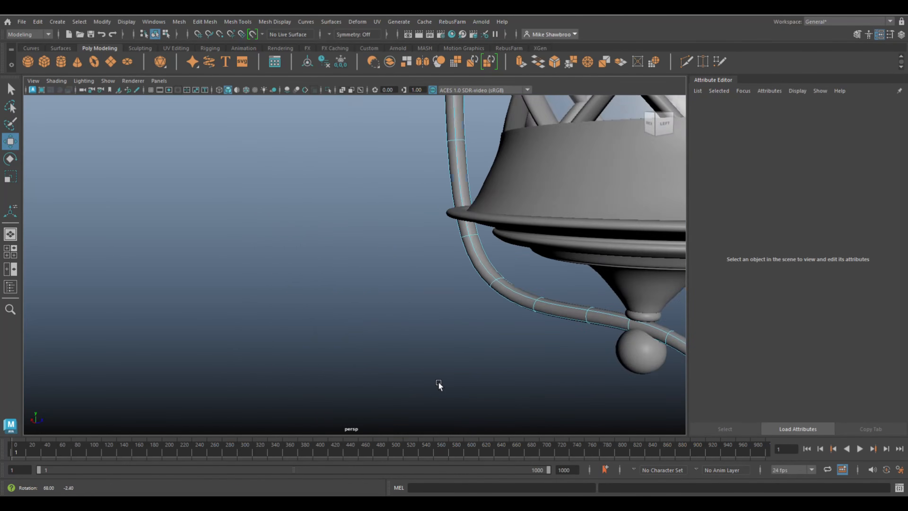
{"action": "left_click_drag", "start_coordinate": [439, 386], "coordinate": [168, 294], "text": "alt"}
{"action": "right_click_drag", "start_coordinate": [168, 294], "coordinate": [182, 290], "text": "alt"}
{"action": "left_click", "coordinate": [217, 211]}
{"action": "left_click_drag", "start_coordinate": [221, 298], "coordinate": [269, 288], "text": "alt"}
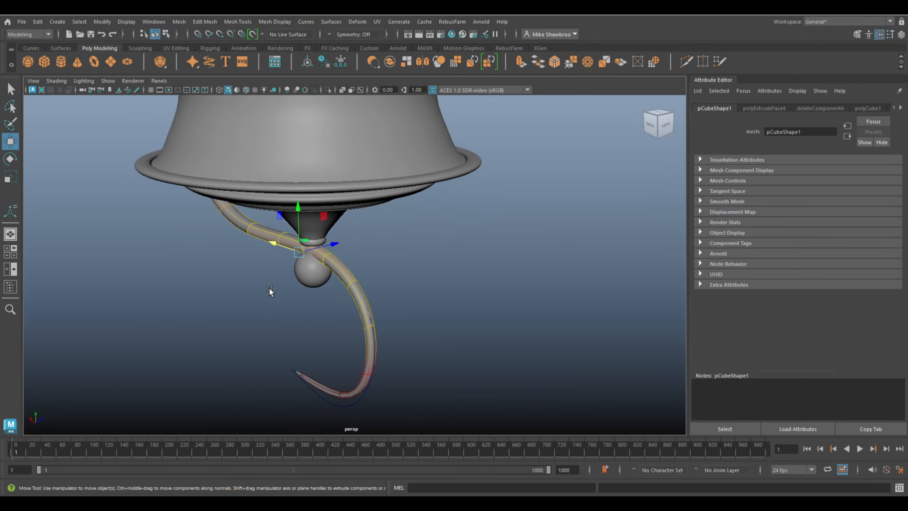
{"action": "key", "text": "r"}
{"action": "left_click_drag", "start_coordinate": [335, 245], "coordinate": [354, 240]}
{"action": "left_click", "coordinate": [389, 280]}
Return the hanger to object mode and examine the whole lantern from the side and front.
{"action": "right_click_drag", "start_coordinate": [390, 280], "coordinate": [394, 328], "text": "alt"}
{"action": "left_click_drag", "start_coordinate": [394, 328], "coordinate": [239, 301], "text": "alt"}
{"action": "right_click_drag", "start_coordinate": [239, 301], "coordinate": [285, 318], "text": "alt"}
{"action": "middle_click_drag", "start_coordinate": [286, 319], "coordinate": [245, 408], "text": "alt"}
{"action": "right_click_drag", "start_coordinate": [378, 186], "coordinate": [405, 167]}
{"action": "left_click_drag", "start_coordinate": [371, 276], "coordinate": [358, 289], "text": "alt"}
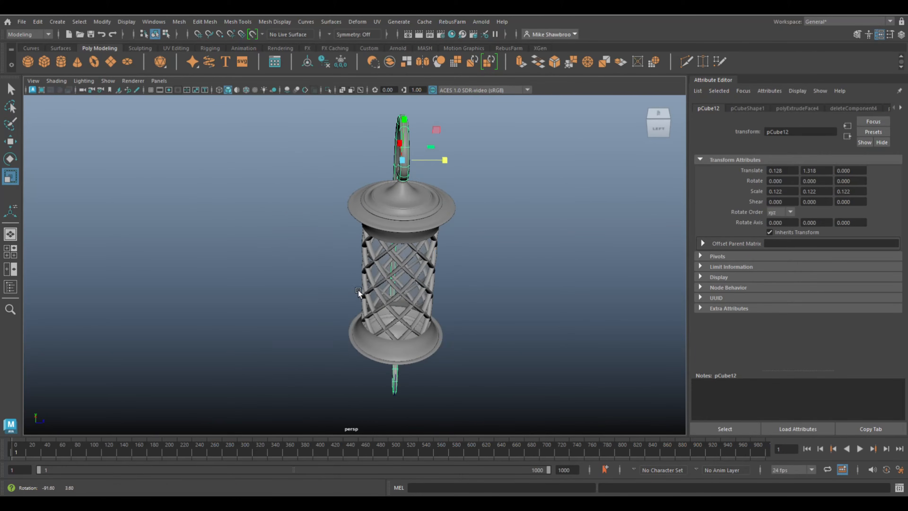
{"action": "left_click_drag", "start_coordinate": [472, 165], "coordinate": [442, 292], "text": "alt"}
{"action": "left_click", "coordinate": [453, 266]}
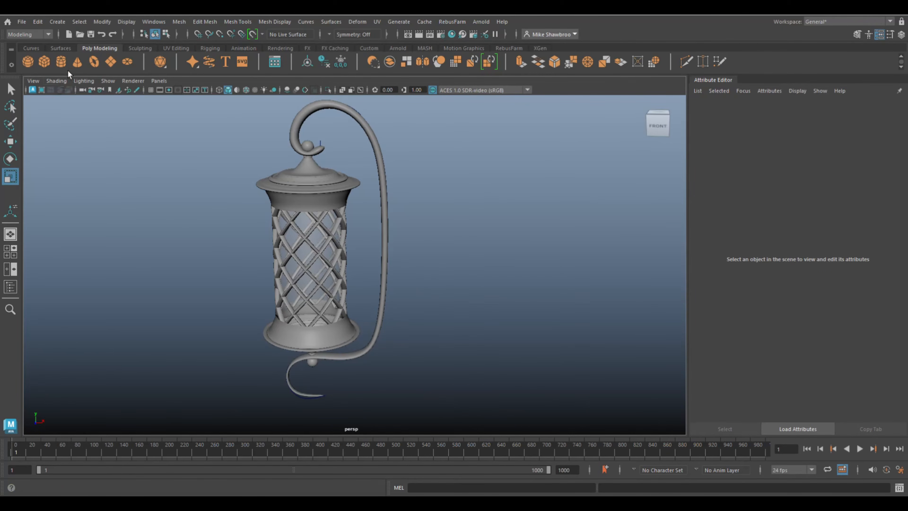
Create a polygon cylinder, scale it to 0.112 and place it around the lower hanger at X 0.787, Y -0.508.
{"action": "left_click", "coordinate": [61, 62]}
{"action": "scroll", "coordinate": [172, 229], "scroll_direction": "down", "scroll_amount": 5}
{"action": "key", "text": "w"}
{"action": "left_click_drag", "start_coordinate": [376, 263], "coordinate": [290, 275]}
{"action": "key", "text": "r"}
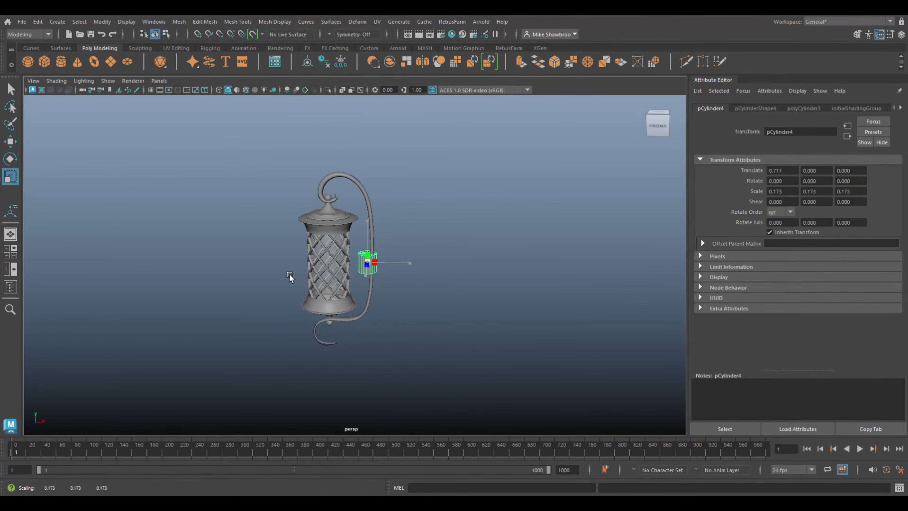
{"action": "key", "text": "w"}
{"action": "left_click_drag", "start_coordinate": [368, 222], "coordinate": [371, 246]}
{"action": "left_click_drag", "start_coordinate": [419, 288], "coordinate": [421, 288]}
{"action": "scroll", "coordinate": [442, 343], "scroll_direction": "up", "scroll_amount": 12}
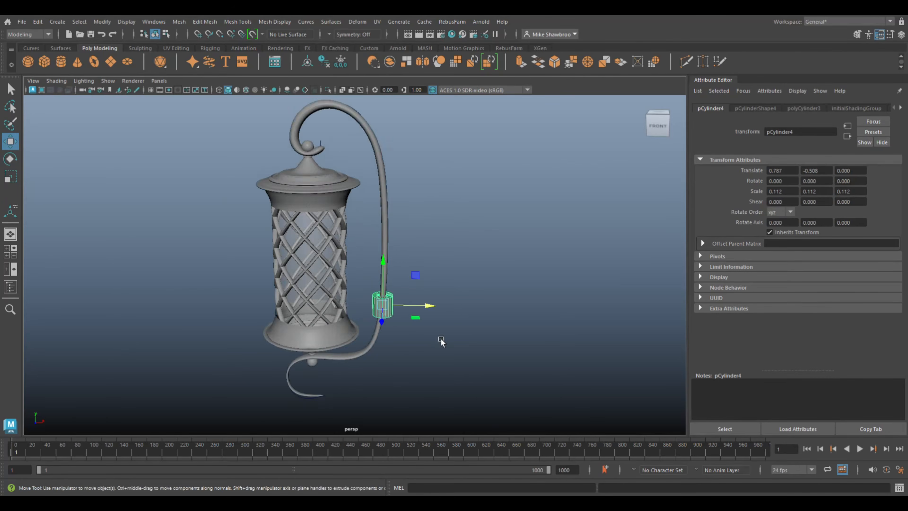
Insert seven evenly spaced horizontal edge loops around the cylinder.
{"action": "middle_click_drag", "start_coordinate": [498, 331], "coordinate": [433, 179], "text": "alt"}
{"action": "right_click_drag", "start_coordinate": [474, 217], "coordinate": [600, 208], "text": "shift"}
{"action": "left_click", "coordinate": [706, 193]}
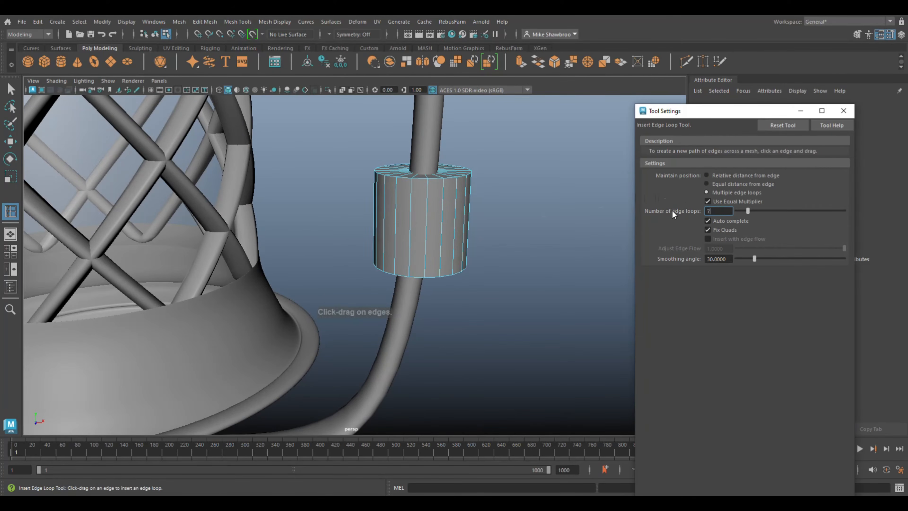
{"action": "left_click", "coordinate": [431, 229]}
Extrude alternating bands of the cylinder's side faces inward with a thickness of -0.01.
{"action": "key", "text": "q"}
{"action": "double_click", "coordinate": [434, 196]}
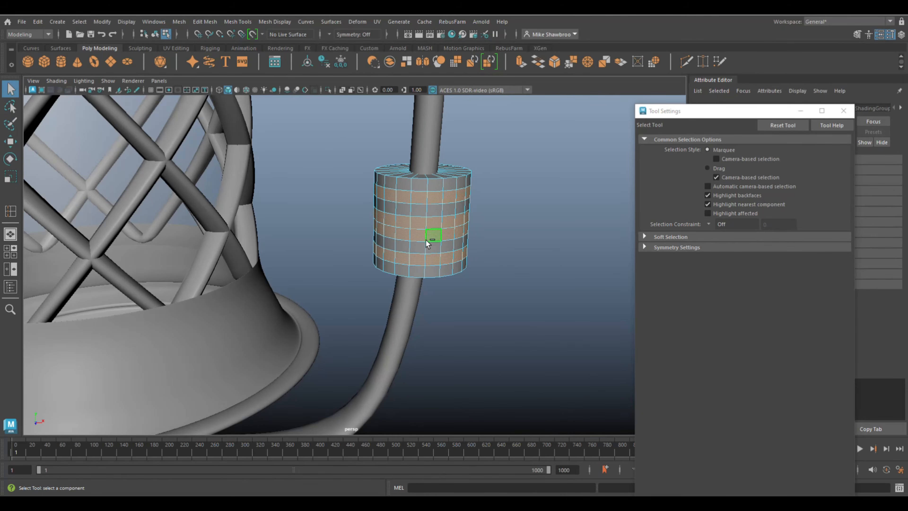
{"action": "key", "text": "ctrl+e"}
{"action": "left_click_drag", "start_coordinate": [537, 277], "coordinate": [577, 277]}
{"action": "type", "text": "1"}
{"action": "key", "text": "Return"}
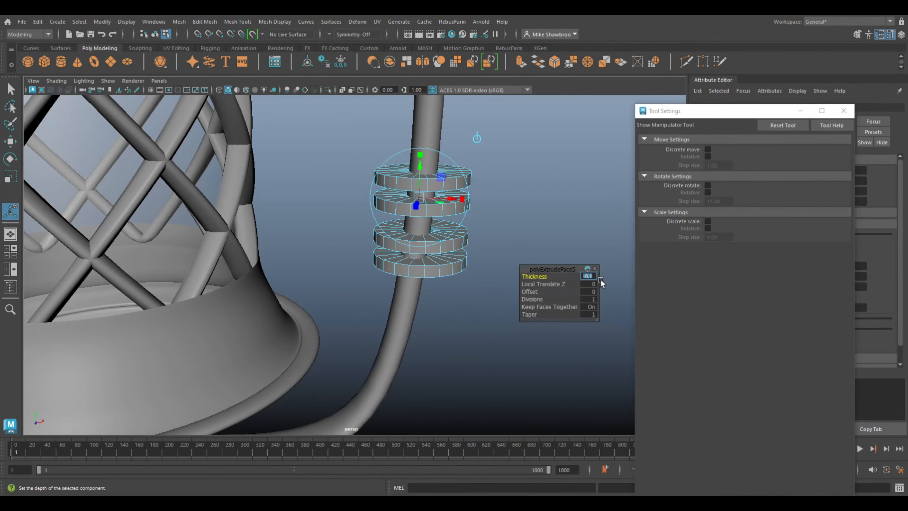
{"action": "key", "text": "Return"}
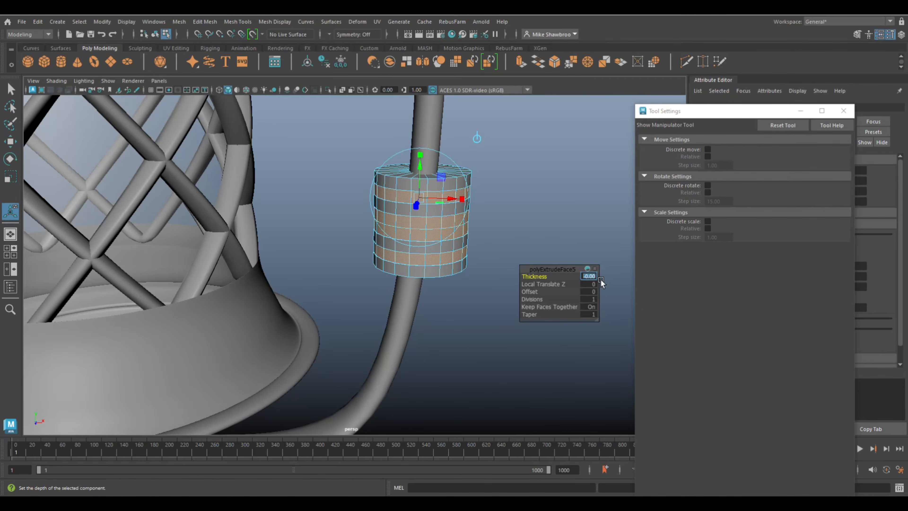
{"action": "type", "text": "-0.01"}
{"action": "key", "text": "Return"}
Return the grooved collar to object mode and turn on its smooth preview.
{"action": "left_click", "coordinate": [518, 228]}
{"action": "right_click_drag", "start_coordinate": [443, 186], "coordinate": [476, 173]}
{"action": "key", "text": "q"}
{"action": "key", "text": "3"}
{"action": "left_click", "coordinate": [522, 218]}
{"action": "scroll", "coordinate": [522, 217], "scroll_direction": "down", "scroll_amount": 5}
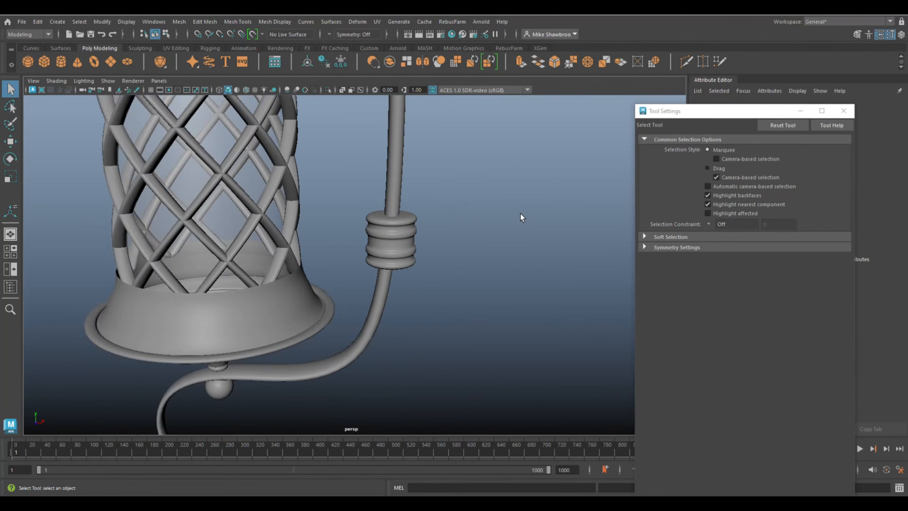
{"action": "scroll", "coordinate": [518, 220], "scroll_direction": "down", "scroll_amount": 4}
{"action": "left_click_drag", "start_coordinate": [509, 225], "coordinate": [514, 237], "text": "alt"}
Space three copies of the collar along the hanger's straight side, with the middle one at Y 0.002.
{"action": "left_click", "coordinate": [379, 265]}
{"action": "scroll", "coordinate": [459, 263], "scroll_direction": "down", "scroll_amount": 4}
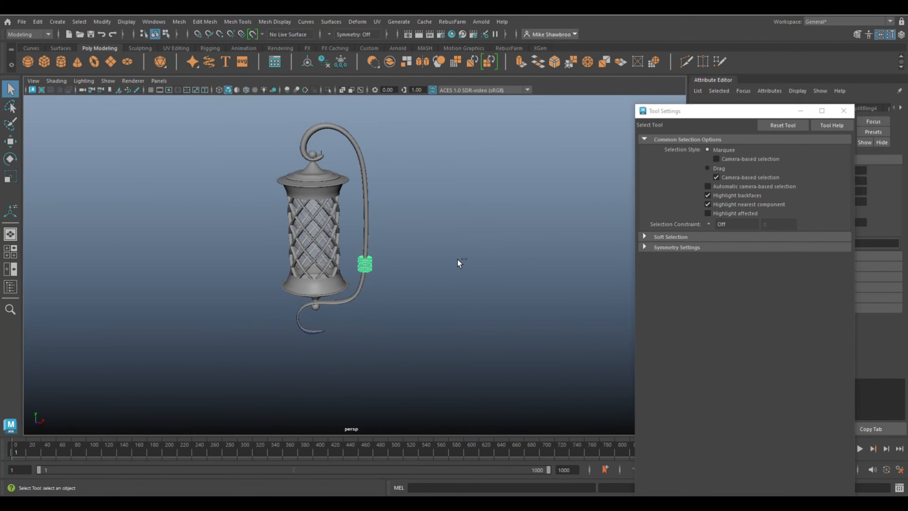
{"action": "key", "text": "w"}
{"action": "left_click_drag", "start_coordinate": [365, 247], "coordinate": [366, 165]}
{"action": "key", "text": "space"}
{"action": "key", "text": "space"}
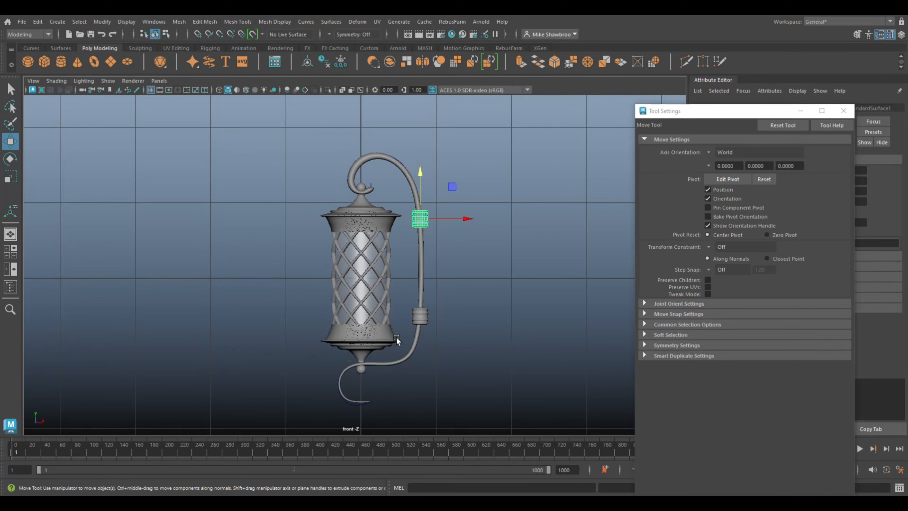
{"action": "left_click_drag", "start_coordinate": [420, 171], "coordinate": [419, 172]}
{"action": "left_click_drag", "start_coordinate": [420, 320], "coordinate": [424, 231]}
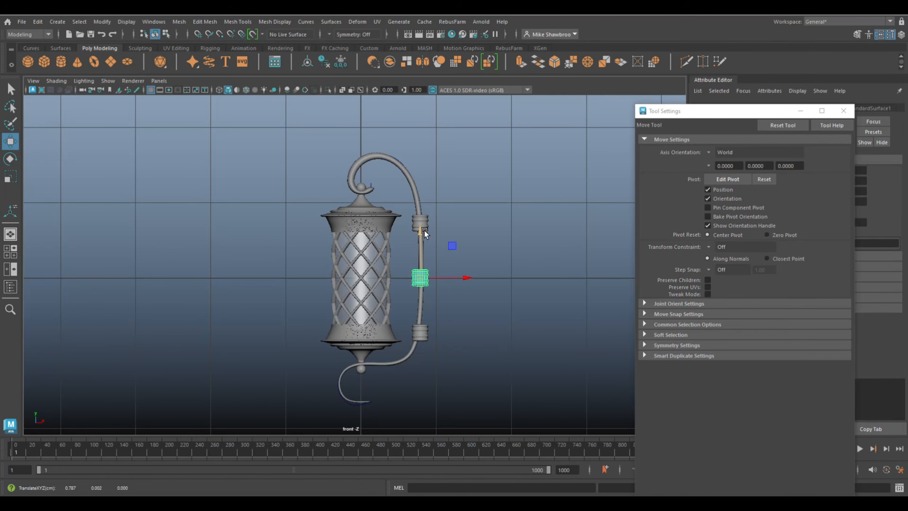
Select the hanger's vertices around the lower collar and adjust them so the tube passes through its center.
{"action": "middle_click_drag", "start_coordinate": [447, 357], "coordinate": [376, 296], "text": "alt"}
{"action": "right_click_drag", "start_coordinate": [376, 296], "coordinate": [433, 293], "text": "alt"}
{"action": "left_click", "coordinate": [348, 232]}
{"action": "right_click_drag", "start_coordinate": [432, 254], "coordinate": [358, 256]}
{"action": "key", "text": "ctrl+z"}
{"action": "left_click_drag", "start_coordinate": [366, 316], "coordinate": [389, 296]}
{"action": "key", "text": "e"}
{"action": "key", "text": "w"}
{"action": "key", "text": "e"}
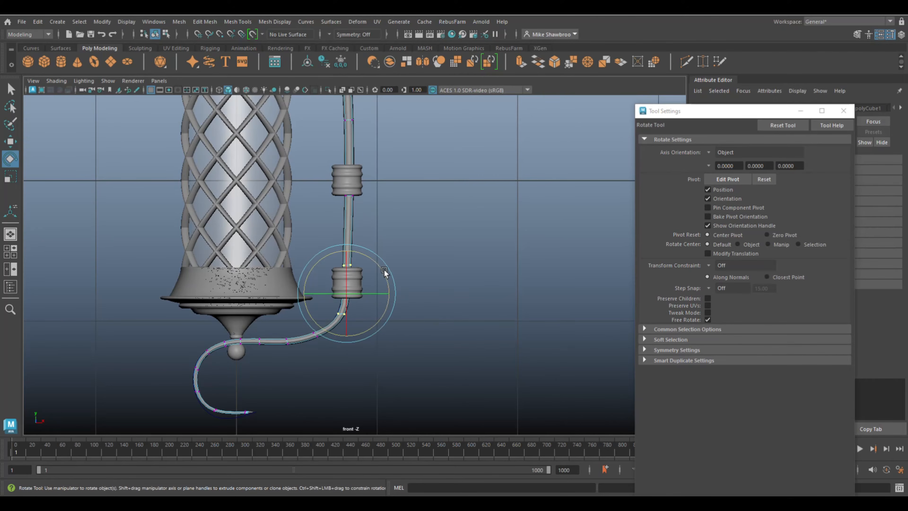
Move the hanger's vertices just below the middle collar sideways to straighten the tube between the collars.
{"action": "left_click_drag", "start_coordinate": [319, 148], "coordinate": [390, 196]}
{"action": "key", "text": "w"}
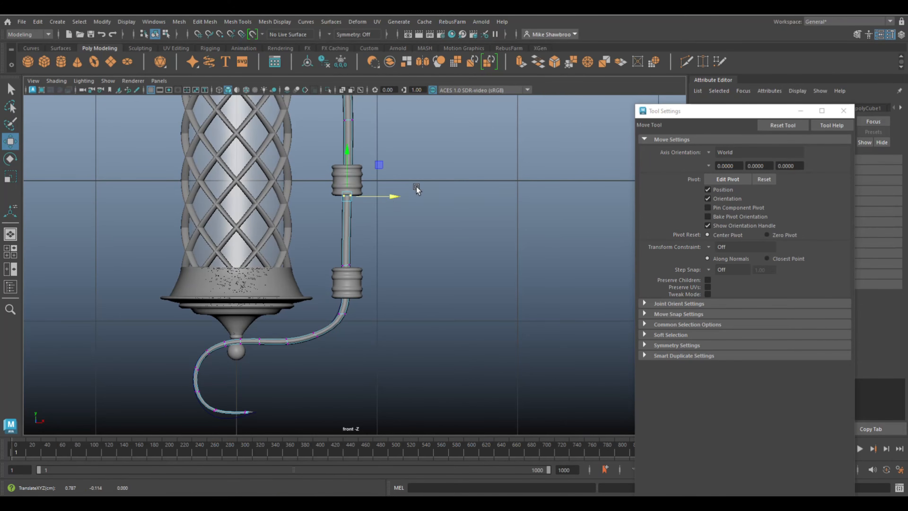
{"action": "middle_click_drag", "start_coordinate": [423, 174], "coordinate": [451, 261], "text": "alt"}
{"action": "scroll", "coordinate": [452, 263], "scroll_direction": "down", "scroll_amount": 3}
{"action": "left_click", "coordinate": [10, 252]}
{"action": "key", "text": "space"}
{"action": "left_click_drag", "start_coordinate": [439, 304], "coordinate": [332, 324], "text": "alt"}
{"action": "scroll", "coordinate": [492, 286], "scroll_direction": "up", "scroll_amount": 3}
{"action": "left_click", "coordinate": [492, 286]}
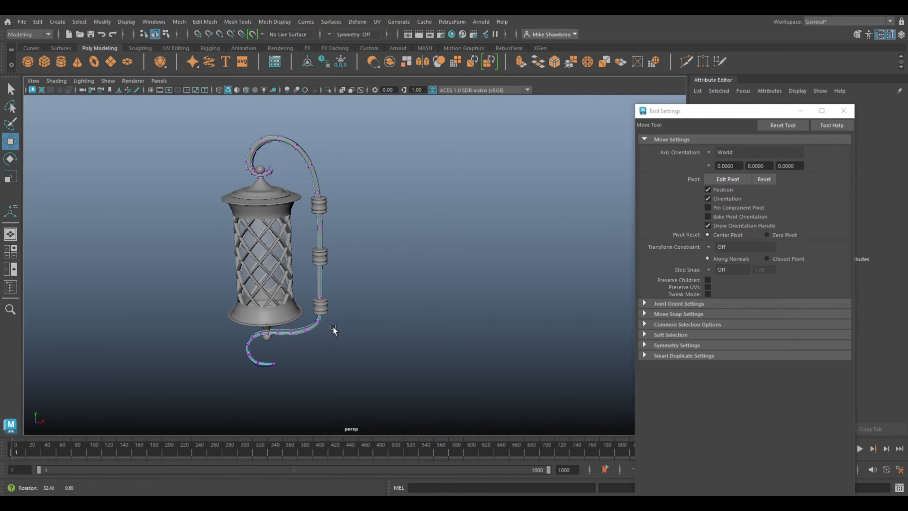
Create a polygon cube, scale it and delete every face except one upright side face.
{"action": "left_click", "coordinate": [44, 62]}
{"action": "left_click_drag", "start_coordinate": [447, 336], "coordinate": [364, 334], "text": "alt"}
{"action": "key", "text": "r"}
{"action": "left_click_drag", "start_coordinate": [300, 263], "coordinate": [338, 257]}
{"action": "right_click_drag", "start_coordinate": [422, 223], "coordinate": [422, 249]}
{"action": "left_click_drag", "start_coordinate": [150, 179], "coordinate": [480, 453]}
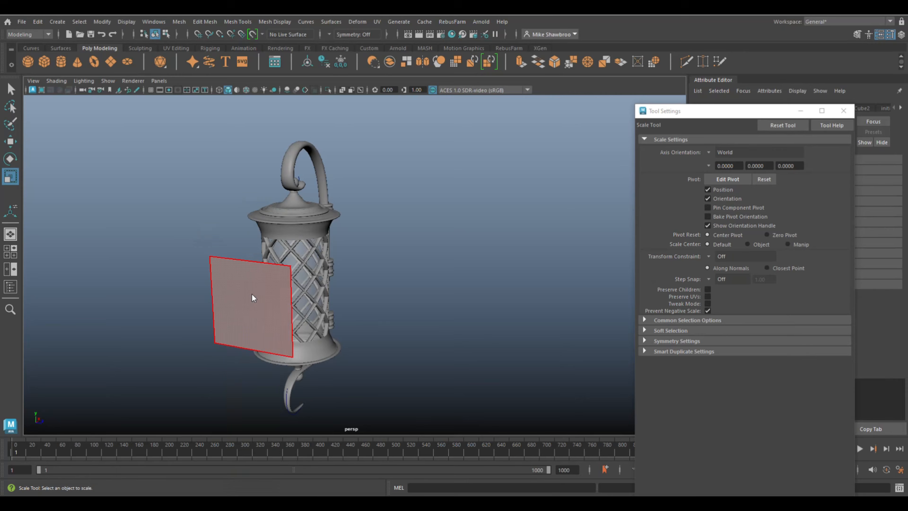
{"action": "left_click", "coordinate": [253, 298]}
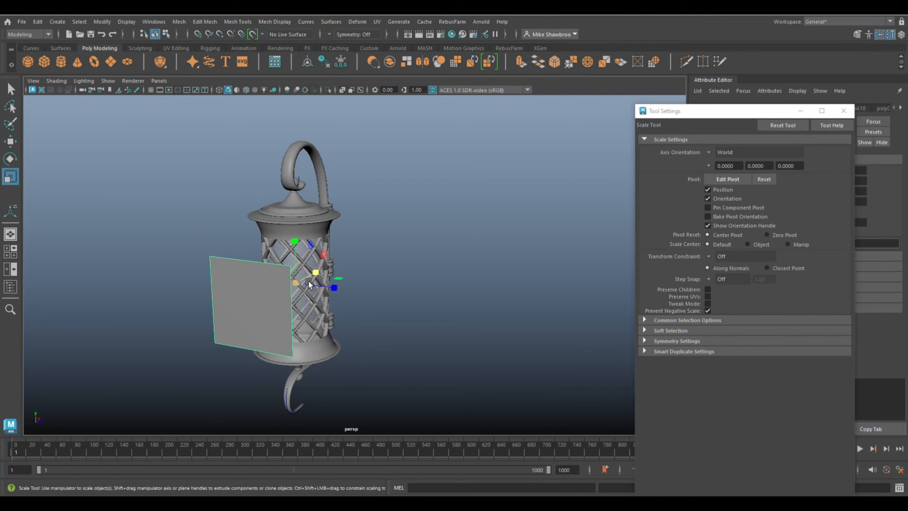
Flatten the upright plane into a low strip and insert two evenly spaced vertical edge loops.
{"action": "left_click", "coordinate": [297, 277]}
{"action": "right_click_drag", "start_coordinate": [297, 281], "coordinate": [307, 284], "text": "shift"}
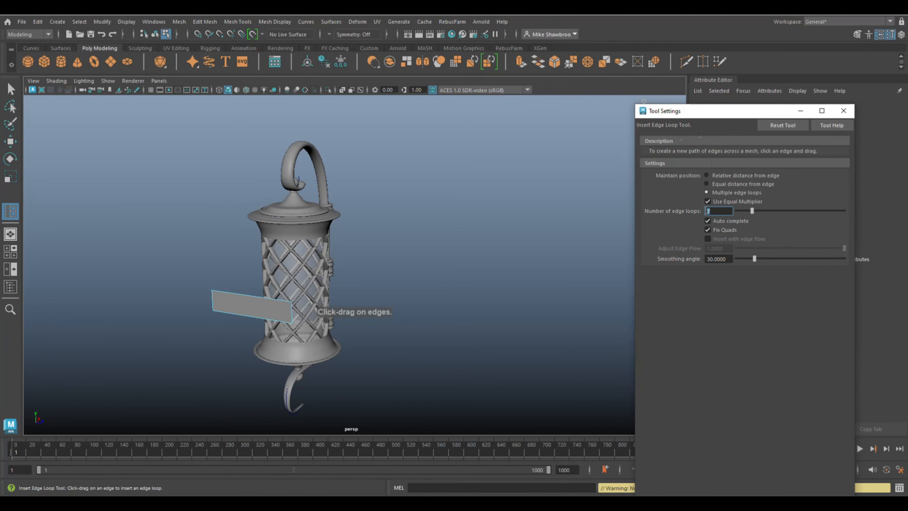
{"action": "left_click", "coordinate": [250, 295]}
{"action": "key", "text": "q"}
Push the strip's middle face outward and scale the end vertices vertically to narrow both ends.
{"action": "right_click_drag", "start_coordinate": [251, 257], "coordinate": [252, 282]}
{"action": "left_click", "coordinate": [246, 310]}
{"action": "key", "text": "w"}
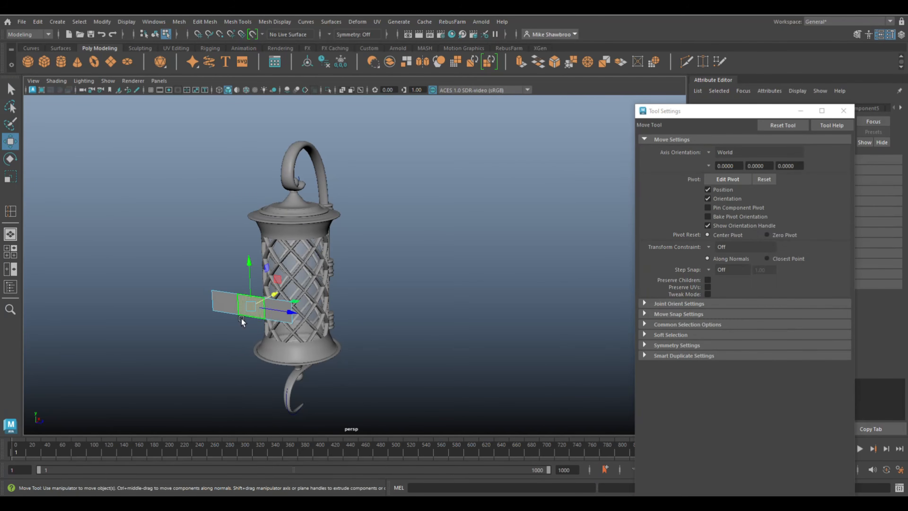
{"action": "left_click_drag", "start_coordinate": [276, 295], "coordinate": [270, 297]}
{"action": "right_click_drag", "start_coordinate": [189, 226], "coordinate": [150, 228]}
{"action": "left_click_drag", "start_coordinate": [164, 254], "coordinate": [222, 364]}
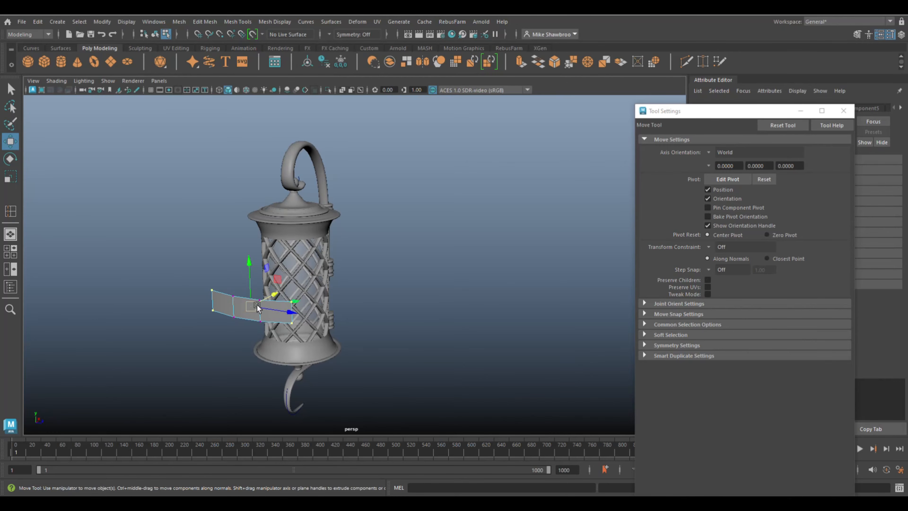
{"action": "key", "text": "r"}
{"action": "left_click_drag", "start_coordinate": [249, 262], "coordinate": [249, 279]}
Insert evenly spaced horizontal edge loops along the full length of the strip.
{"action": "right_click_drag", "start_coordinate": [252, 296], "coordinate": [314, 345], "text": "alt"}
{"action": "left_click_drag", "start_coordinate": [314, 345], "coordinate": [397, 336], "text": "alt"}
{"action": "middle_click_drag", "start_coordinate": [397, 336], "coordinate": [486, 243], "text": "alt"}
{"action": "key", "text": "g"}
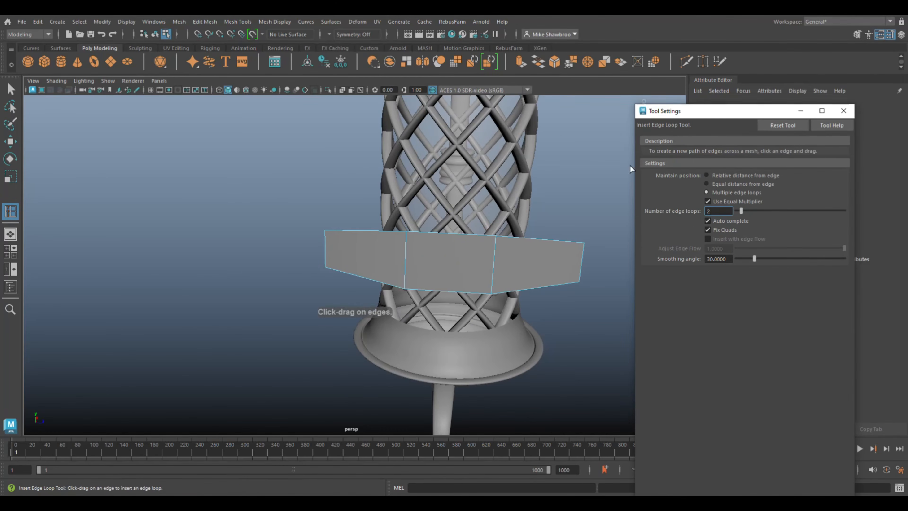
{"action": "left_click", "coordinate": [405, 264]}
Extrude the strip's top, middle and bottom face bands to form ribs and return it to object mode.
{"action": "key", "text": "q"}
{"action": "right_click_drag", "start_coordinate": [360, 225], "coordinate": [355, 253]}
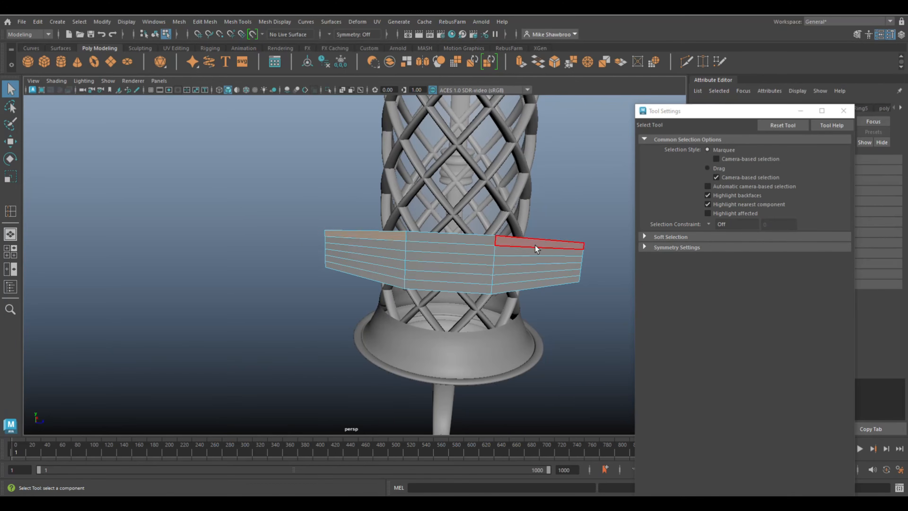
{"action": "double_click", "coordinate": [398, 264], "text": "shift"}
{"action": "left_click", "coordinate": [411, 256], "text": "shift"}
{"action": "double_click", "coordinate": [392, 253], "text": "shift"}
{"action": "key", "text": "ctrl+e"}
{"action": "key", "text": "w"}
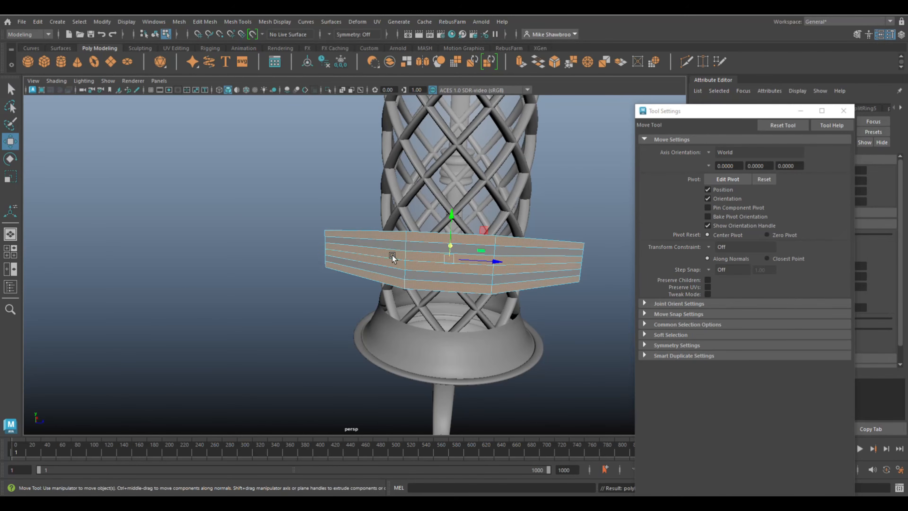
{"action": "left_click_drag", "start_coordinate": [396, 287], "coordinate": [265, 265], "text": "alt"}
{"action": "right_click_drag", "start_coordinate": [451, 277], "coordinate": [493, 211]}
{"action": "key", "text": "Delete"}
Center the ribbed strip's pivot and move it to the outer side of the hanger's middle collar.
{"action": "left_click_drag", "start_coordinate": [268, 363], "coordinate": [207, 349], "text": "alt"}
{"action": "scroll", "coordinate": [274, 298], "scroll_direction": "down", "scroll_amount": 5}
{"action": "left_click_drag", "start_coordinate": [227, 179], "coordinate": [294, 259]}
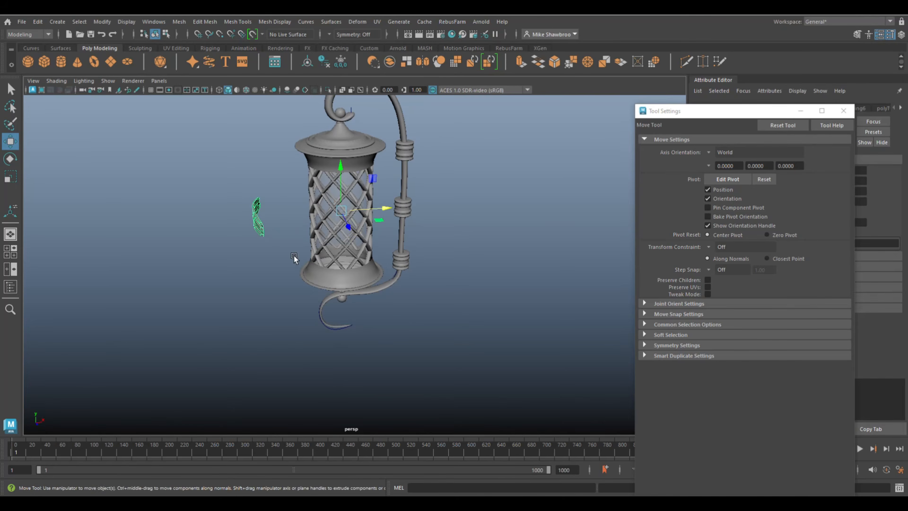
{"action": "left_click", "coordinate": [107, 23]}
{"action": "left_click", "coordinate": [135, 94]}
{"action": "left_click_drag", "start_coordinate": [293, 214], "coordinate": [414, 302]}
Scale the ribbed bracket to the middle collar's height in the front view and align it vertically at Y 0.004.
{"action": "key", "text": "f"}
{"action": "left_click", "coordinate": [11, 251]}
{"action": "key", "text": "space"}
{"action": "scroll", "coordinate": [389, 332], "scroll_direction": "up", "scroll_amount": 9}
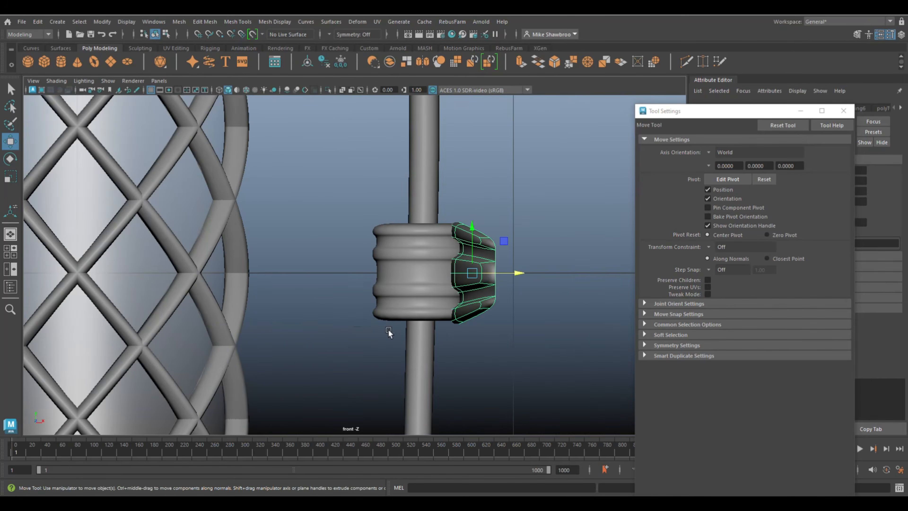
{"action": "key", "text": "r"}
{"action": "left_click_drag", "start_coordinate": [472, 256], "coordinate": [461, 242]}
{"action": "key", "text": "w"}
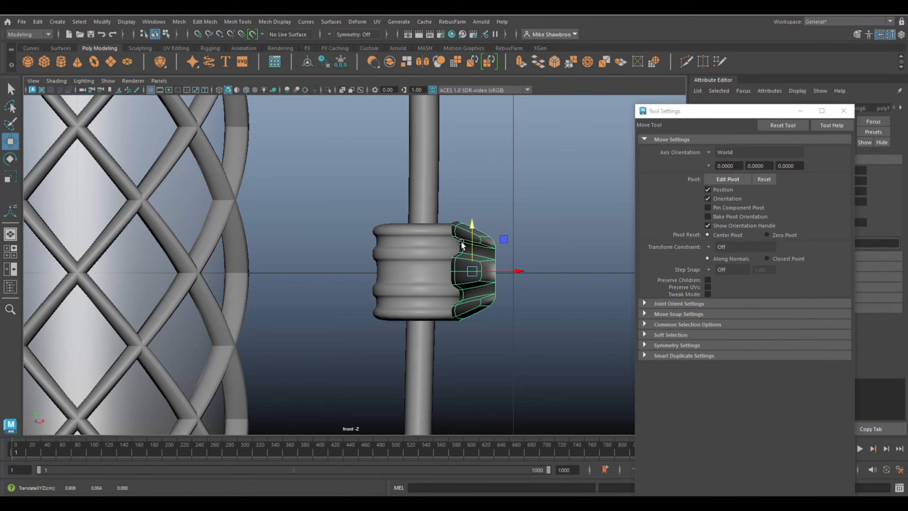
Duplicate the ribbed bracket down onto the outer side of the lower collar.
{"action": "scroll", "coordinate": [472, 330], "scroll_direction": "down", "scroll_amount": 8}
{"action": "left_click_drag", "start_coordinate": [383, 219], "coordinate": [395, 261]}
{"action": "key", "text": "f"}
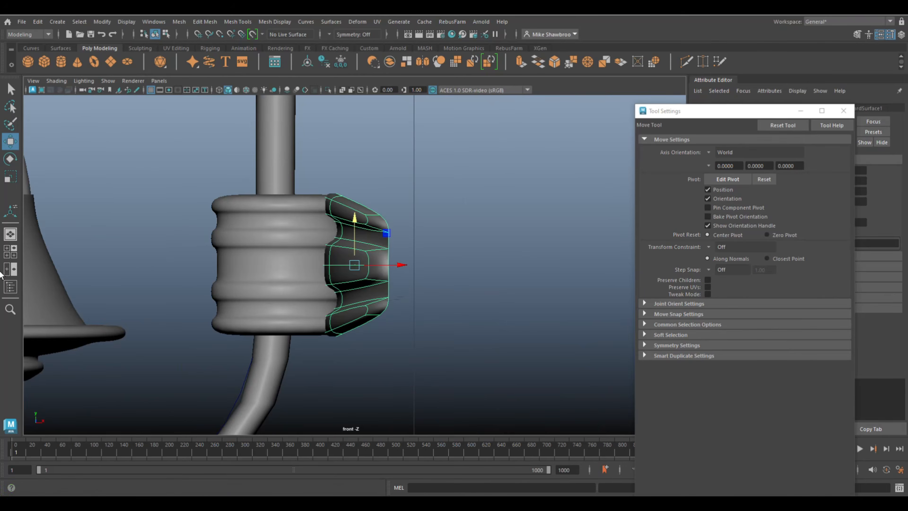
Create a polygon sphere, rotate it 90° about Z and move it clear of the lantern to X -1.813.
{"action": "left_click", "coordinate": [10, 251]}
{"action": "left_click", "coordinate": [843, 111]}
{"action": "left_click", "coordinate": [531, 233]}
{"action": "key", "text": "space"}
{"action": "scroll", "coordinate": [531, 233], "scroll_direction": "down", "scroll_amount": 8}
{"action": "left_click_drag", "start_coordinate": [530, 233], "coordinate": [54, 75], "text": "alt"}
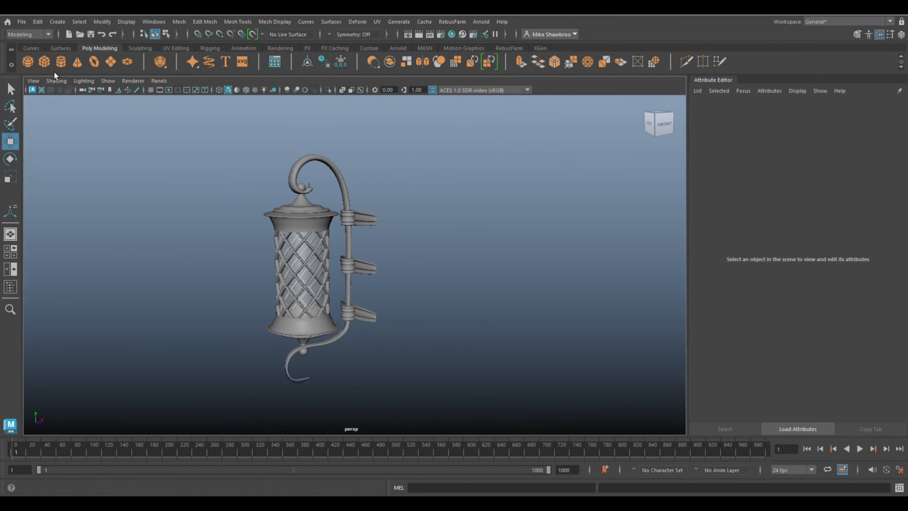
{"action": "left_click", "coordinate": [28, 62]}
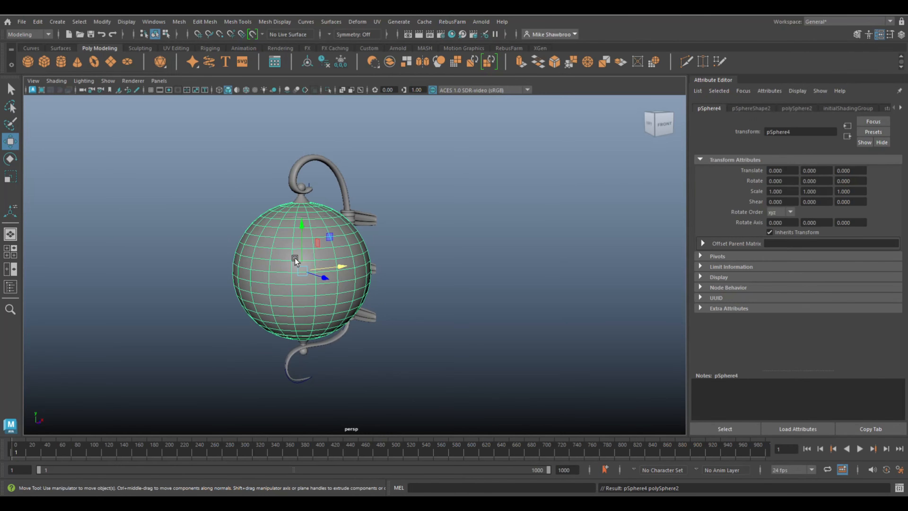
{"action": "key", "text": "e"}
{"action": "left_click_drag", "start_coordinate": [275, 247], "coordinate": [272, 307]}
{"action": "key", "text": "w"}
{"action": "left_click_drag", "start_coordinate": [340, 265], "coordinate": [205, 266]}
Delete the lantern-facing half of the sphere's faces in the front view to leave a hemisphere.
{"action": "key", "text": "space"}
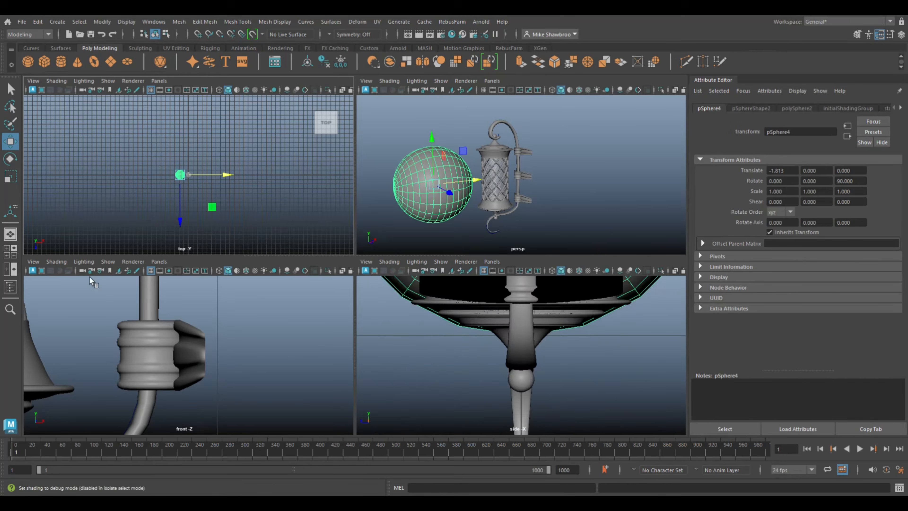
{"action": "scroll", "coordinate": [461, 352], "scroll_direction": "down", "scroll_amount": 10}
{"action": "scroll", "coordinate": [229, 355], "scroll_direction": "down", "scroll_amount": 10}
{"action": "key", "text": "space"}
{"action": "right_click_drag", "start_coordinate": [415, 194], "coordinate": [414, 220]}
{"action": "left_click_drag", "start_coordinate": [337, 194], "coordinate": [294, 316]}
{"action": "key", "text": "Delete"}
{"action": "scroll", "coordinate": [269, 282], "scroll_direction": "up", "scroll_amount": 5}
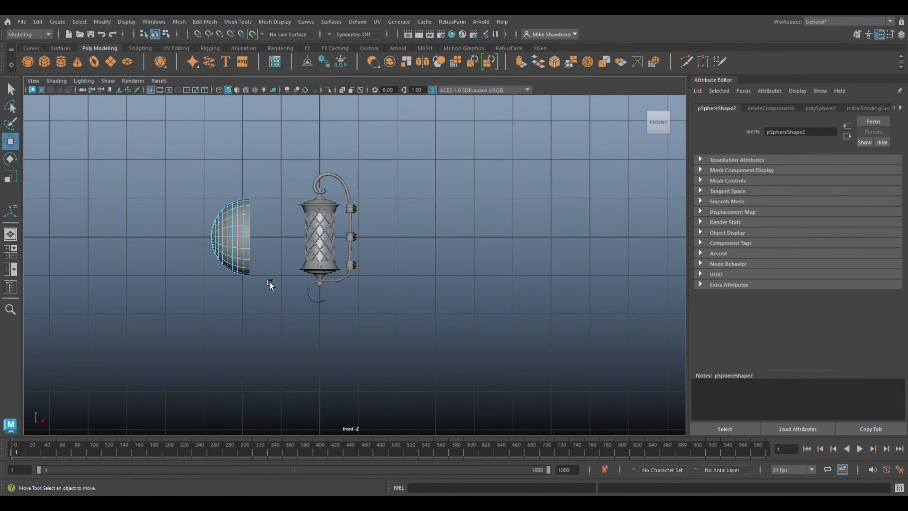
Return the hemisphere to object mode, scale it down and place it near the middle bracket at X 0.870, Z 0.356.
{"action": "right_click_drag", "start_coordinate": [239, 233], "coordinate": [281, 211]}
{"action": "key", "text": "r"}
{"action": "left_click_drag", "start_coordinate": [250, 236], "coordinate": [186, 251]}
{"action": "key", "text": "w"}
{"action": "left_click_drag", "start_coordinate": [297, 237], "coordinate": [400, 257]}
{"action": "key", "text": "space"}
{"action": "key", "text": "space"}
{"action": "scroll", "coordinate": [500, 222], "scroll_direction": "up", "scroll_amount": 10}
{"action": "left_click_drag", "start_coordinate": [479, 227], "coordinate": [493, 246], "text": "alt"}
{"action": "left_click_drag", "start_coordinate": [396, 275], "coordinate": [461, 292]}
{"action": "left_click_drag", "start_coordinate": [530, 349], "coordinate": [424, 338], "text": "alt"}
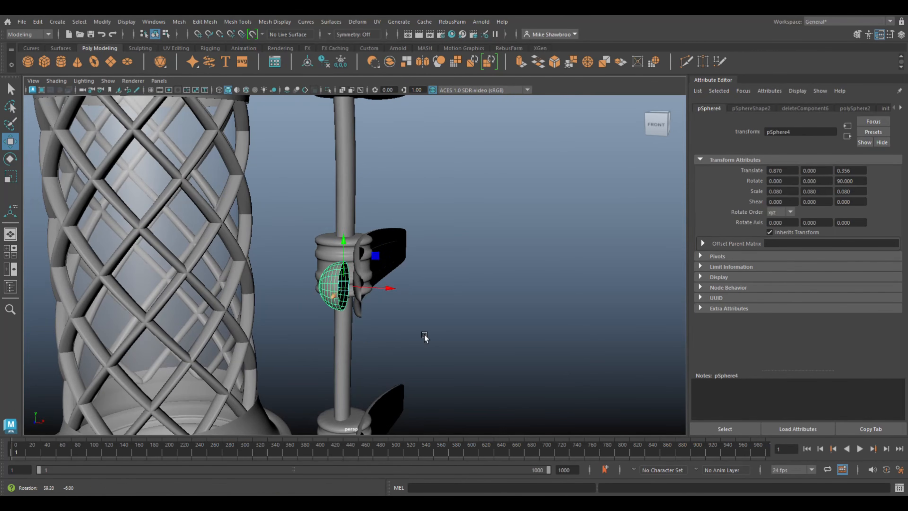
Move the hemisphere onto the middle bracket's face and scale it to 0.030 as a rivet.
{"action": "left_click_drag", "start_coordinate": [390, 288], "coordinate": [411, 294]}
{"action": "left_click_drag", "start_coordinate": [402, 300], "coordinate": [496, 315], "text": "alt"}
{"action": "key", "text": "r"}
{"action": "left_click_drag", "start_coordinate": [452, 273], "coordinate": [433, 277]}
{"action": "key", "text": "w"}
{"action": "key", "text": "r"}
Duplicate the rivet onto the opposite arm of the middle bracket at X 0.903, Z -0.297.
{"action": "left_click", "coordinate": [438, 339]}
{"action": "scroll", "coordinate": [437, 339], "scroll_direction": "down", "scroll_amount": 3}
{"action": "scroll", "coordinate": [437, 339], "scroll_direction": "up", "scroll_amount": 3}
{"action": "left_click_drag", "start_coordinate": [437, 340], "coordinate": [466, 364], "text": "alt"}
{"action": "left_click", "coordinate": [433, 277]}
{"action": "key", "text": "w"}
{"action": "left_click_drag", "start_coordinate": [461, 286], "coordinate": [327, 266], "text": "alt"}
{"action": "key", "text": "space"}
{"action": "key", "text": "space"}
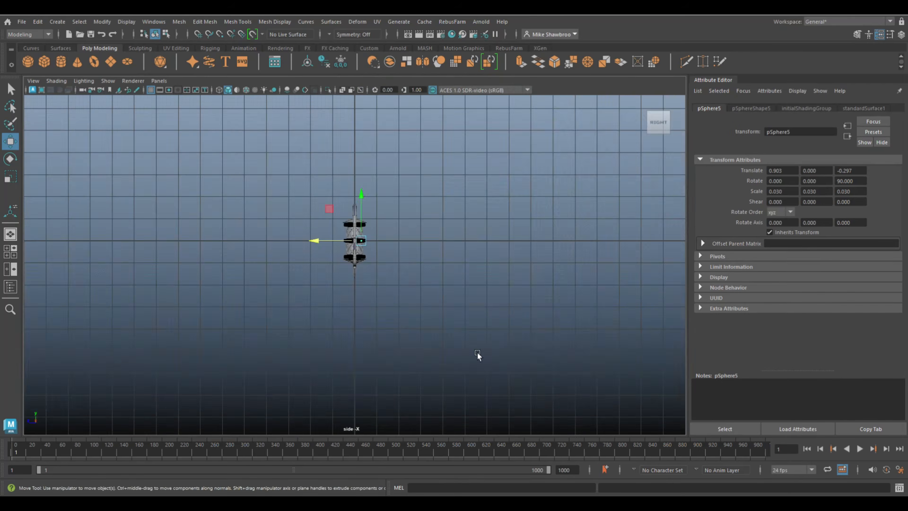
Combine the middle bracket's two rivets into one mesh and center the pair along Z at -0.004 in the side view.
{"action": "scroll", "coordinate": [477, 352], "scroll_direction": "up", "scroll_amount": 5}
{"action": "left_click", "coordinate": [199, 263]}
{"action": "left_click_drag", "start_coordinate": [123, 215], "coordinate": [201, 316]}
{"action": "left_click", "coordinate": [314, 226], "text": "shift"}
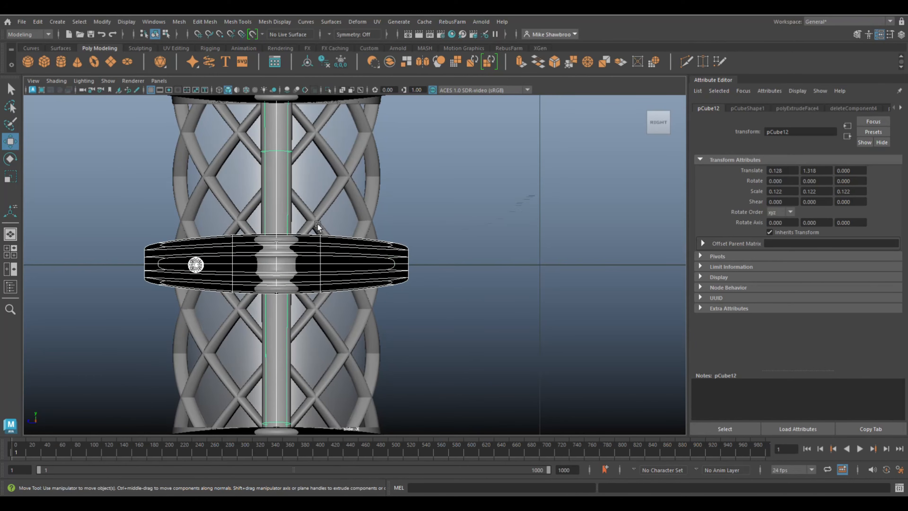
{"action": "left_click", "coordinate": [286, 208], "text": "shift"}
{"action": "left_click", "coordinate": [274, 262], "text": "shift"}
{"action": "left_click", "coordinate": [159, 272], "text": "shift"}
{"action": "left_click", "coordinate": [351, 266], "text": "shift"}
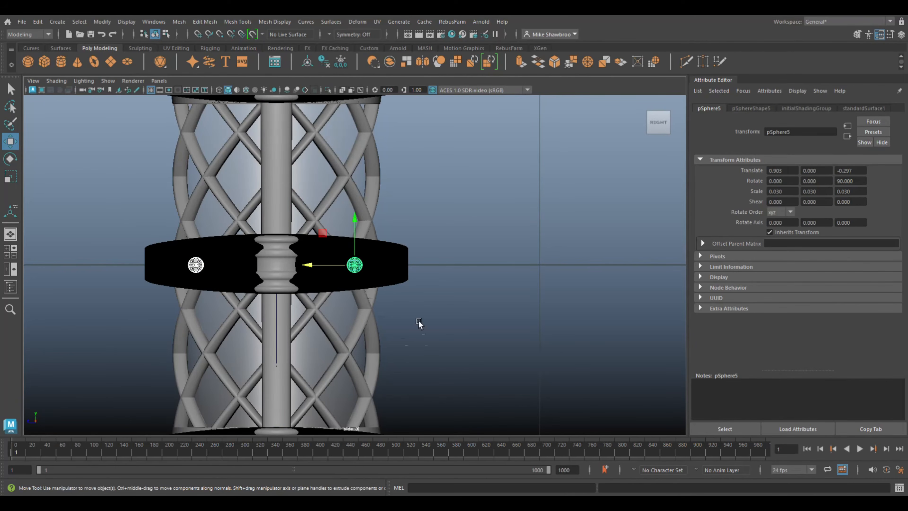
{"action": "left_click", "coordinate": [181, 22]}
{"action": "left_click", "coordinate": [205, 56]}
{"action": "left_click_drag", "start_coordinate": [246, 265], "coordinate": [247, 265]}
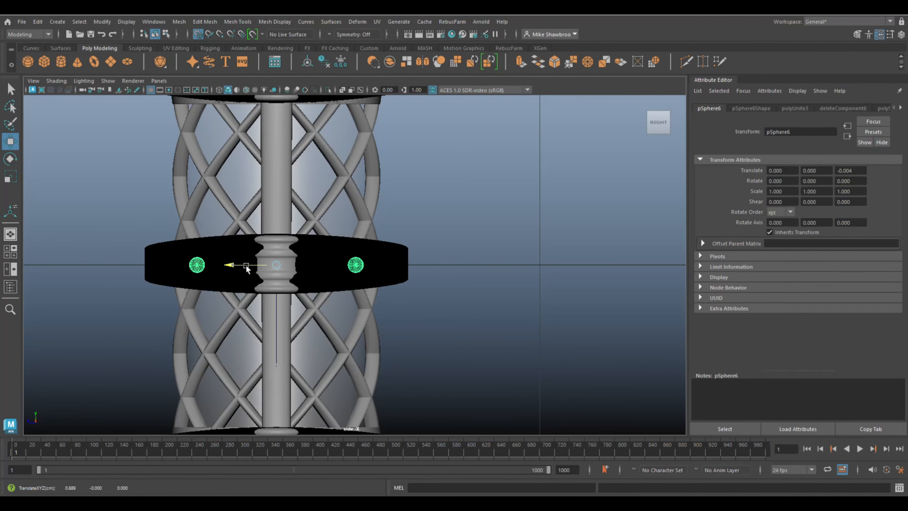
Duplicate the rivet pair onto the upper and lower brackets, placing the lower pair at Y -0.733.
{"action": "scroll", "coordinate": [450, 328], "scroll_direction": "down", "scroll_amount": 5}
{"action": "left_click_drag", "start_coordinate": [312, 222], "coordinate": [319, 321]}
{"action": "key", "text": "ctrl+d"}
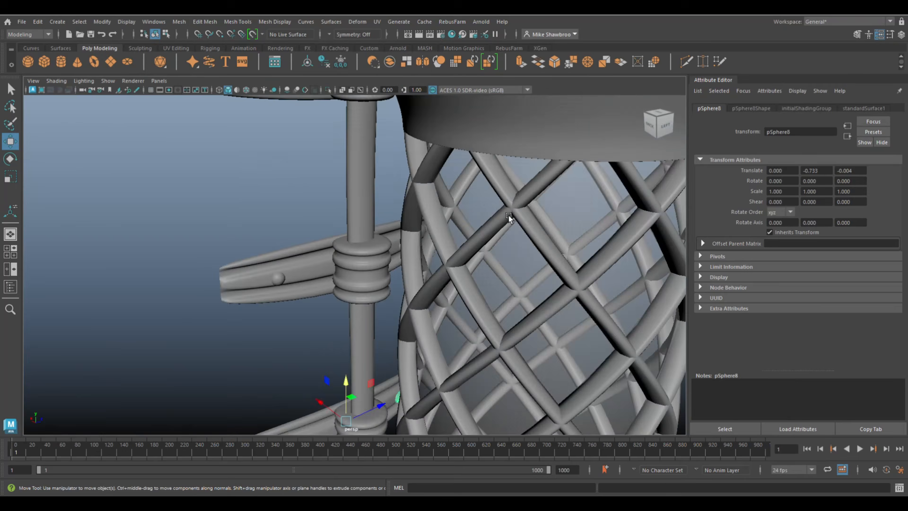
Create a polygon plane and rotate it 90° about Z so it stands upright as a wall.
{"action": "scroll", "coordinate": [509, 215], "scroll_direction": "down", "scroll_amount": 8}
{"action": "left_click", "coordinate": [110, 61]}
{"action": "key", "text": "e"}
{"action": "left_click_drag", "start_coordinate": [325, 226], "coordinate": [281, 271]}
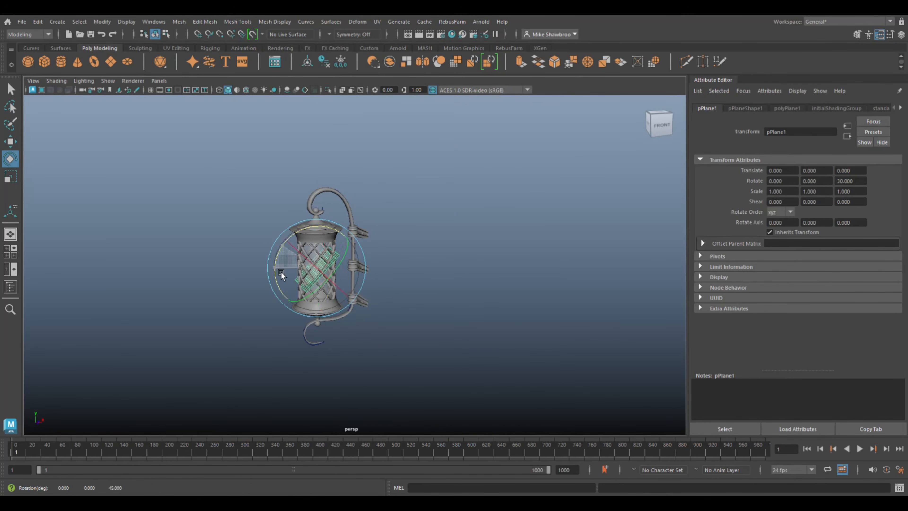
Move the wall plane behind the brackets to X 0.962 and scale it uniformly to 3.242.
{"action": "key", "text": "w"}
{"action": "left_click_drag", "start_coordinate": [357, 265], "coordinate": [444, 343]}
{"action": "key", "text": "r"}
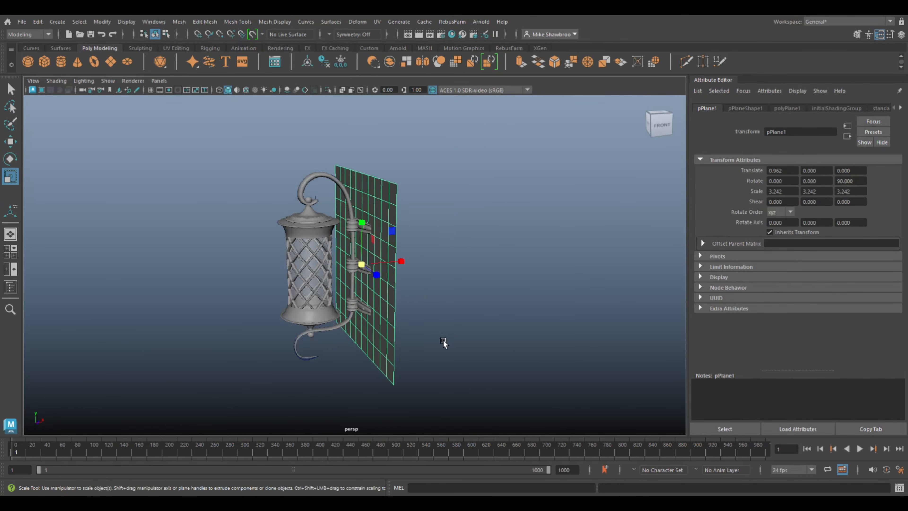
{"action": "key", "text": "space"}
{"action": "key", "text": "space"}
{"action": "scroll", "coordinate": [398, 145], "scroll_direction": "up", "scroll_amount": 6}
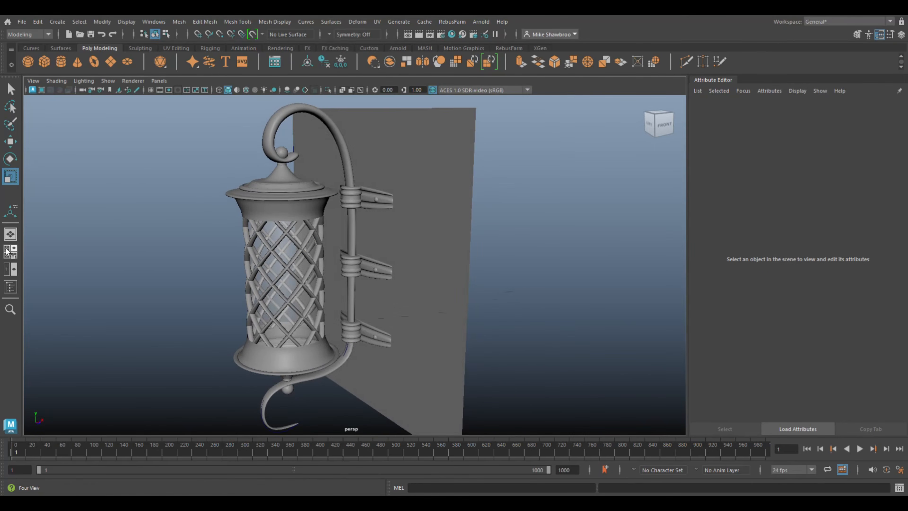
Display the four-view layout, frame the lantern in the orthographic views and set the side view to wireframe.
{"action": "left_click", "coordinate": [7, 251]}
{"action": "key", "text": "space"}
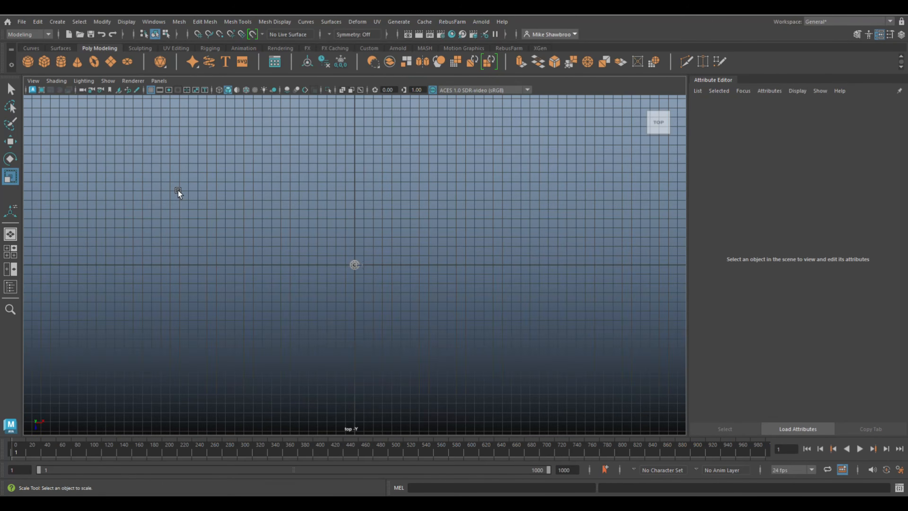
{"action": "key", "text": "space"}
{"action": "scroll", "coordinate": [210, 226], "scroll_direction": "up", "scroll_amount": 5}
{"action": "key", "text": "f"}
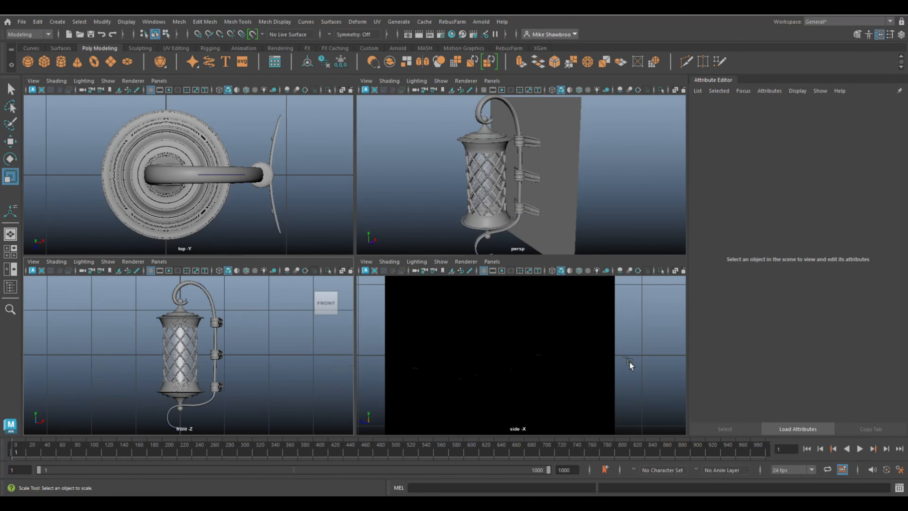
{"action": "key", "text": "f"}
{"action": "key", "text": "4"}
Hide the Attribute Editor, enlarge the top and perspective viewports, and enable screen space ambient occlusion in the perspective view.
{"action": "key", "text": "ctrl+a"}
{"action": "scroll", "coordinate": [819, 193], "scroll_direction": "down", "scroll_amount": 5}
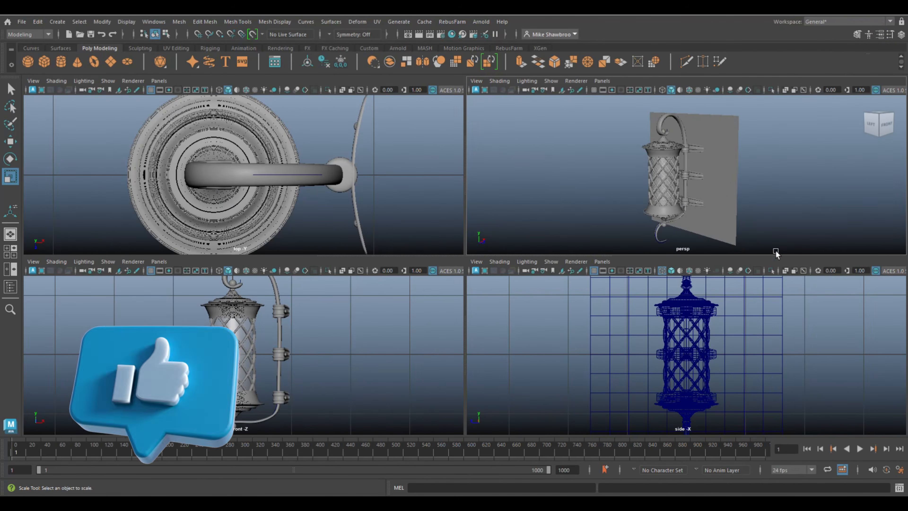
{"action": "left_click_drag", "start_coordinate": [775, 255], "coordinate": [777, 345]}
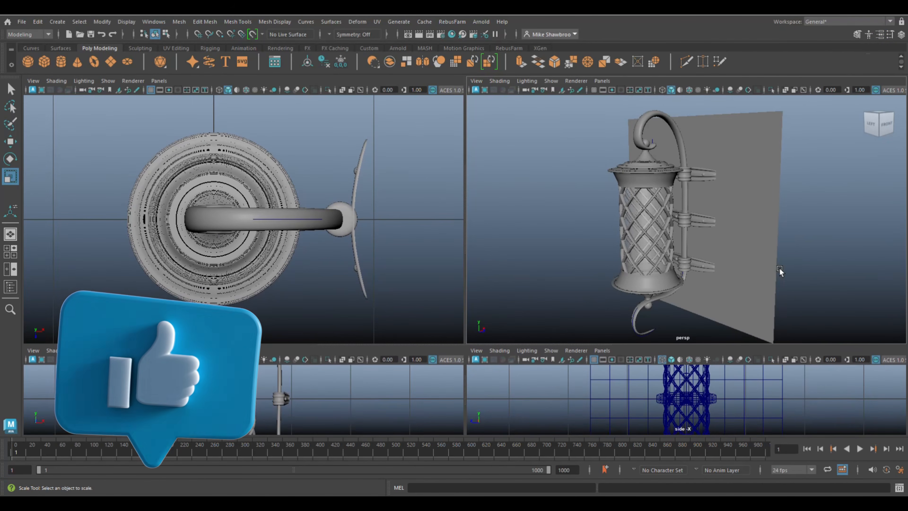
{"action": "left_click", "coordinate": [730, 89]}
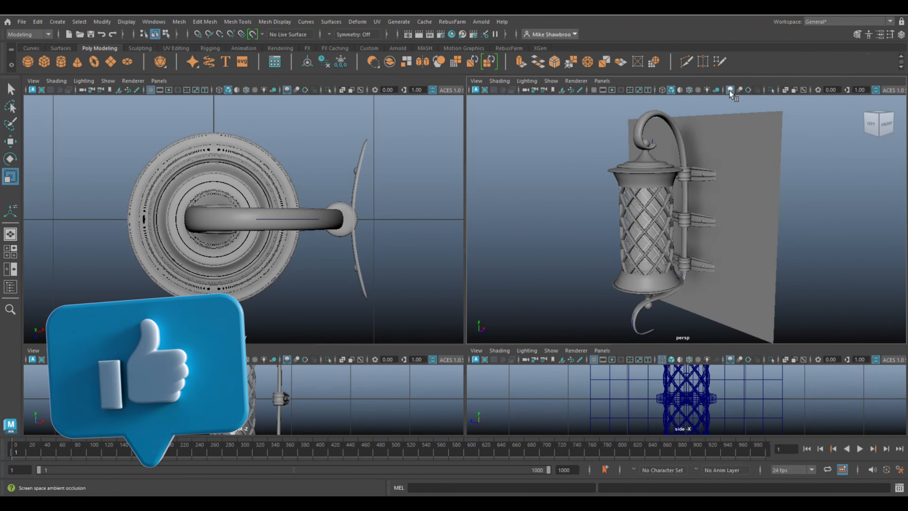